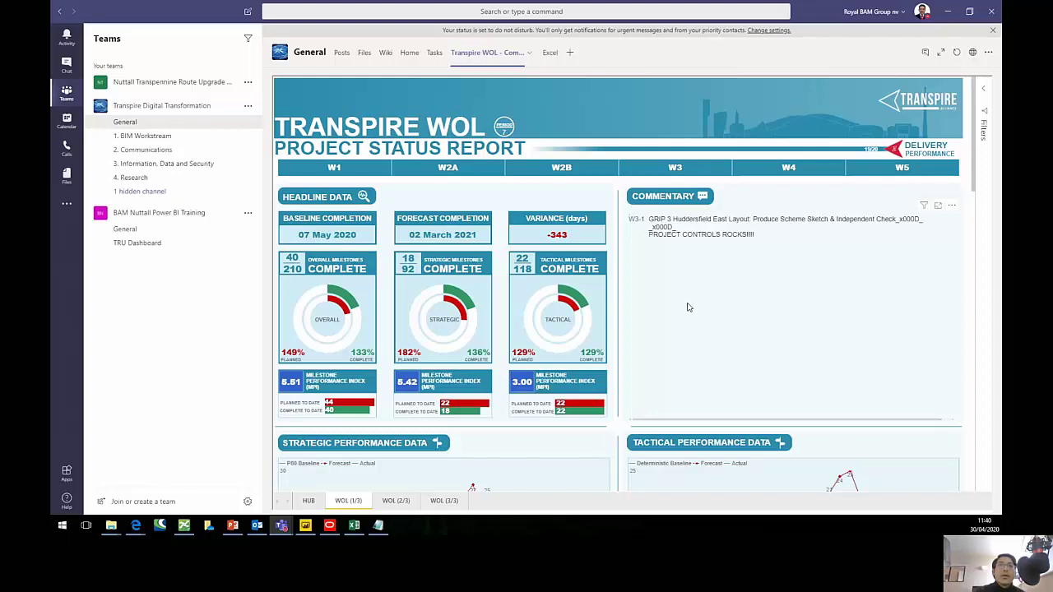
- Filter the WOL (1/3) status page to W3 and review its headline data, performance tables, success and opportunities sections
{"action": "scroll", "coordinate": [689, 307], "scroll_direction": "down", "scroll_amount": 5}
{"action": "scroll", "coordinate": [691, 332], "scroll_direction": "up", "scroll_amount": 3}
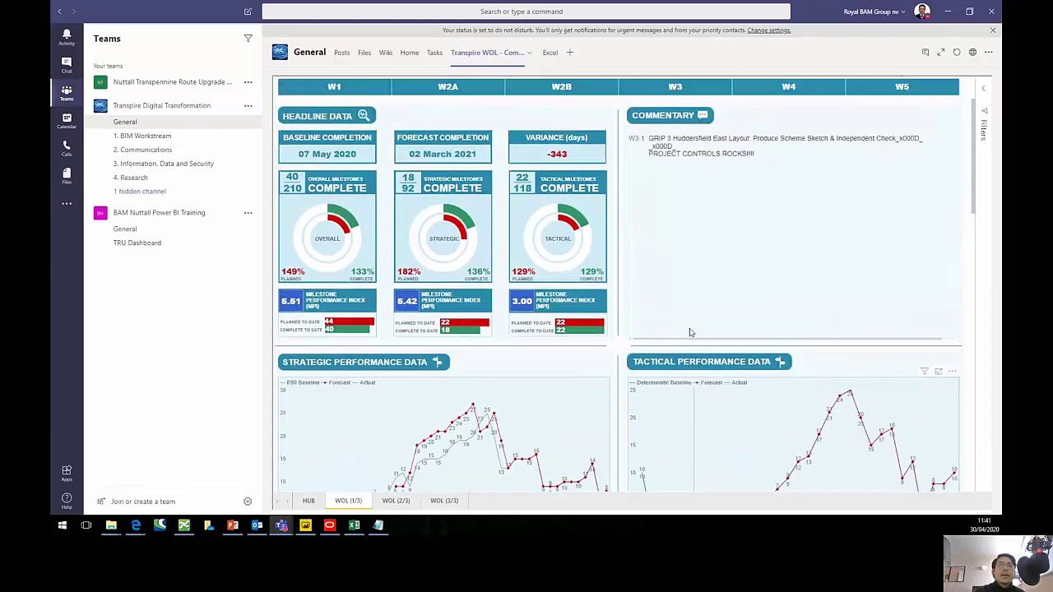
{"action": "scroll", "coordinate": [691, 333], "scroll_direction": "up", "scroll_amount": 2}
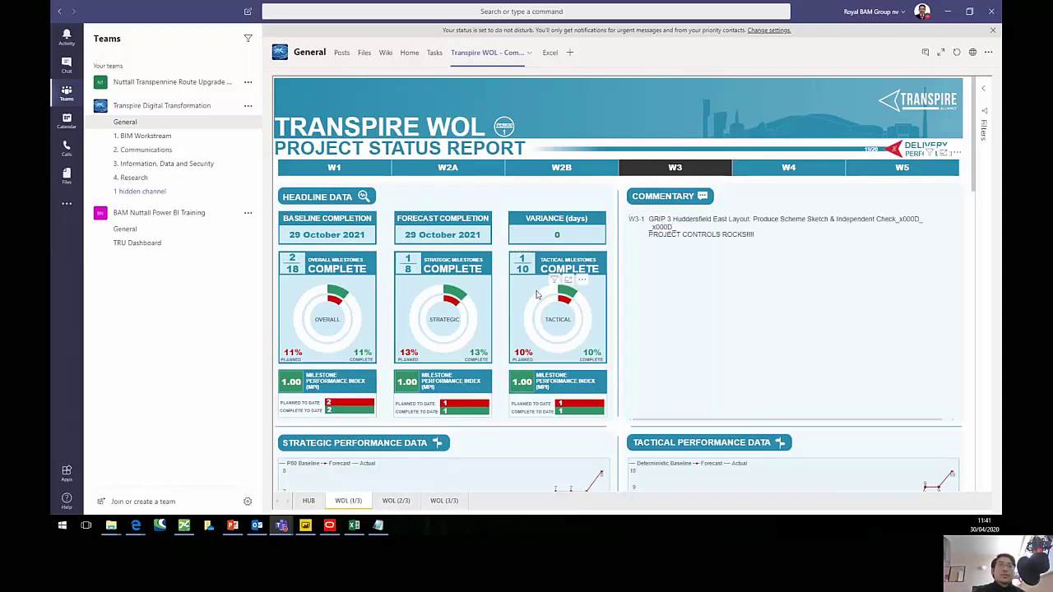
{"action": "scroll", "coordinate": [537, 295], "scroll_direction": "down", "scroll_amount": 10}
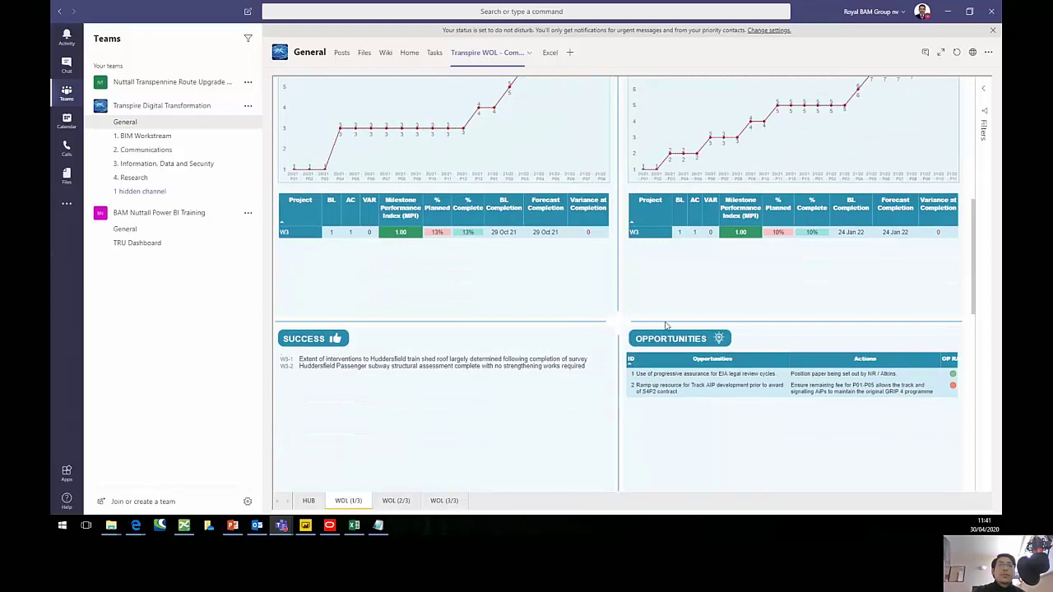
{"action": "scroll", "coordinate": [566, 362], "scroll_direction": "up", "scroll_amount": 10}
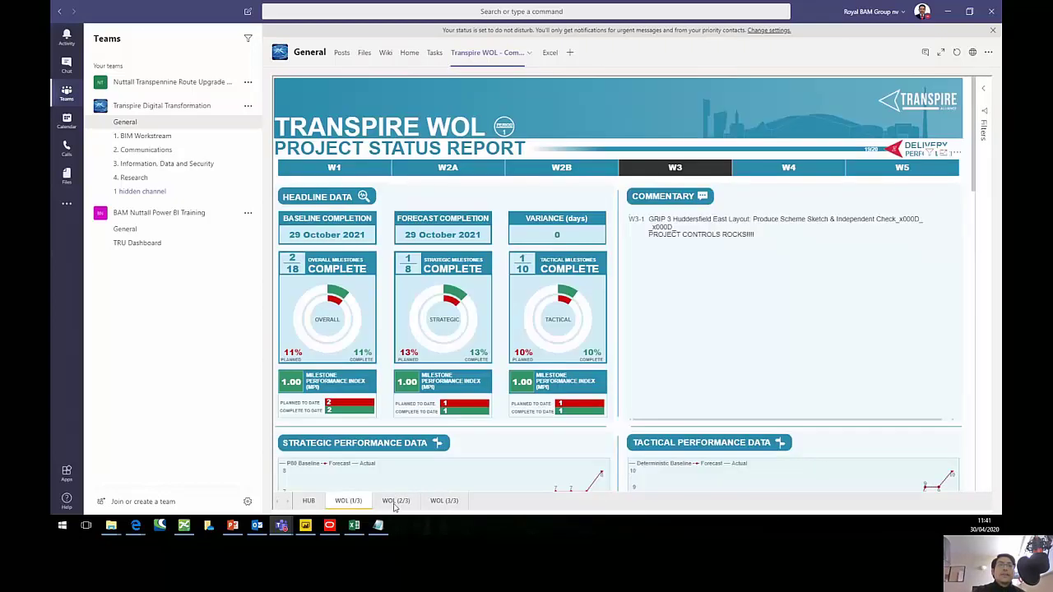
- Review the commercial data on report page WOL (2/3) and the schedule milestones on page WOL (3/3)
{"action": "left_click", "coordinate": [395, 501]}
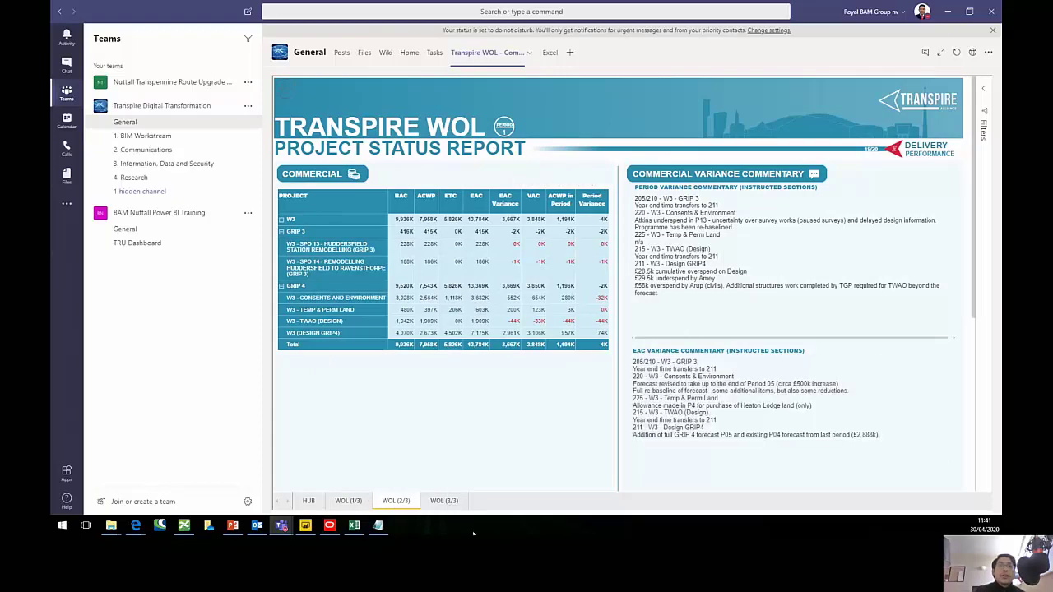
{"action": "left_click", "coordinate": [444, 500]}
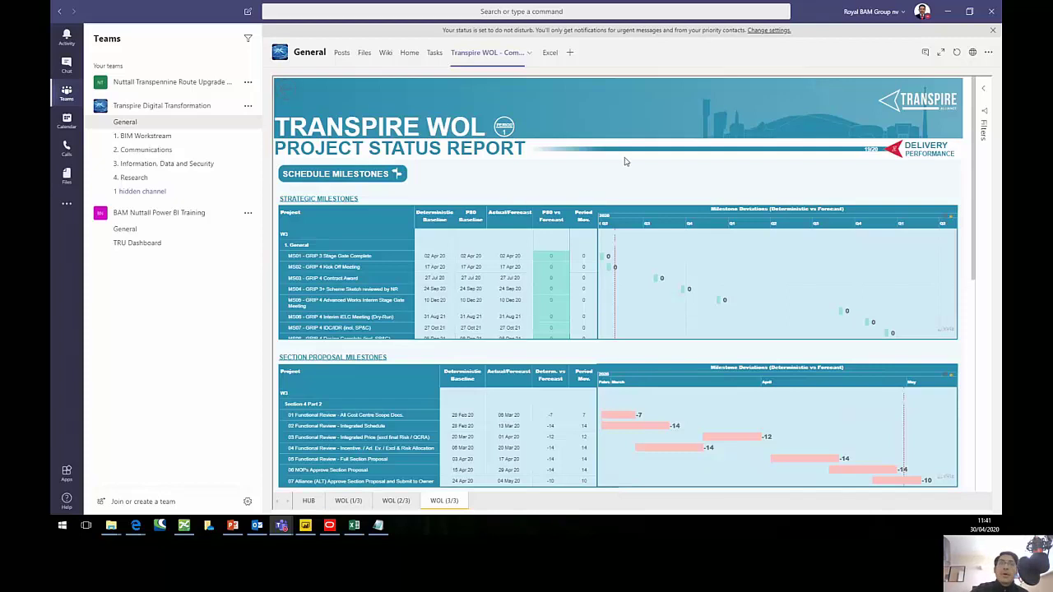
{"action": "scroll", "coordinate": [553, 223], "scroll_direction": "down", "scroll_amount": 1}
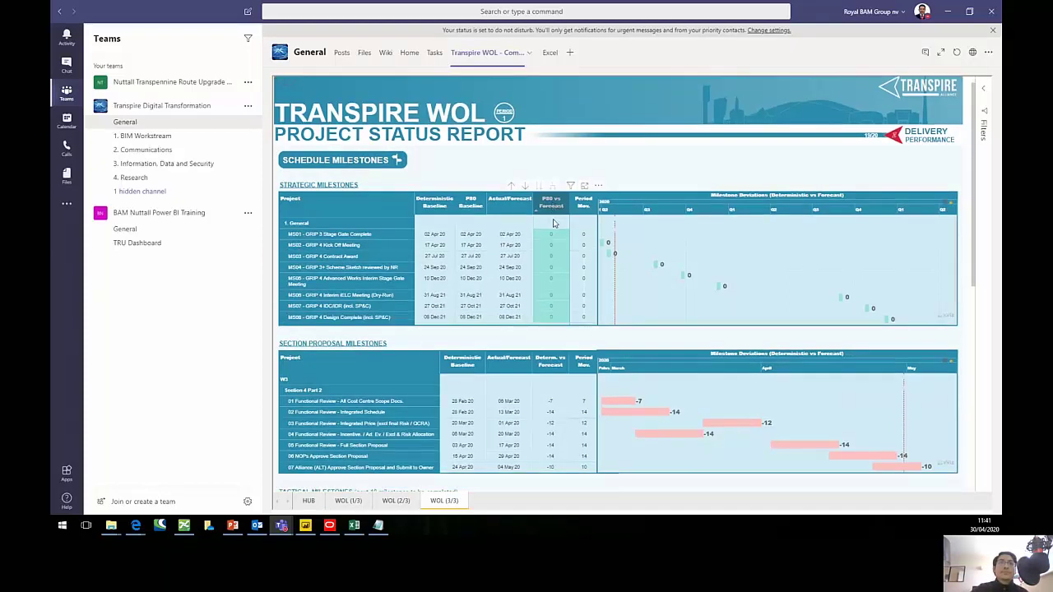
{"action": "scroll", "coordinate": [553, 223], "scroll_direction": "down", "scroll_amount": 3}
{"action": "scroll", "coordinate": [620, 250], "scroll_direction": "up", "scroll_amount": 4}
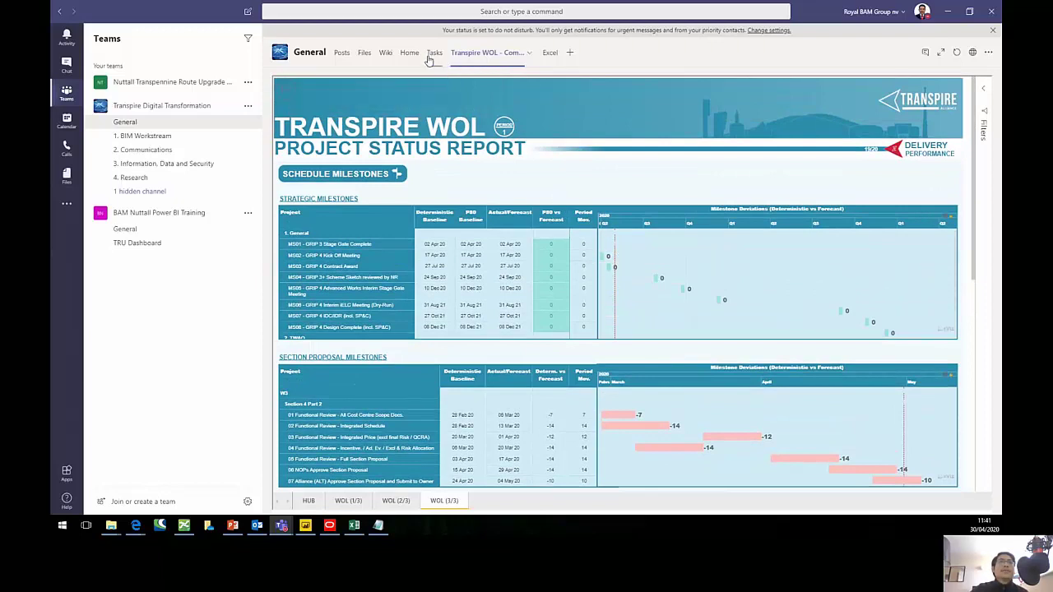
- Open the HUB report page and examine its sections from programme and design to cost down to route and demographics
{"action": "left_click", "coordinate": [309, 501]}
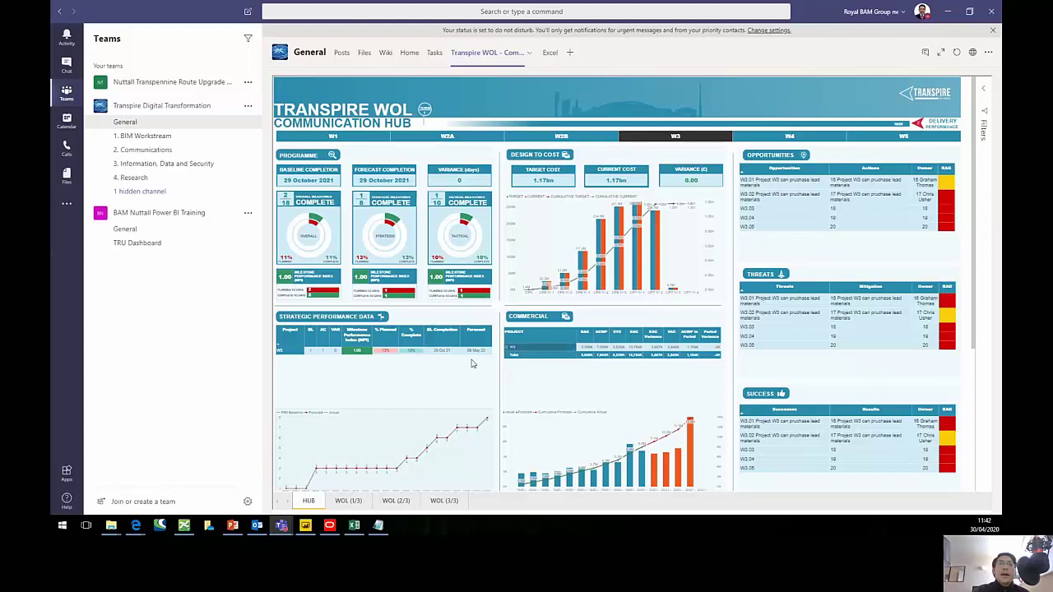
{"action": "scroll", "coordinate": [597, 394], "scroll_direction": "down", "scroll_amount": 1}
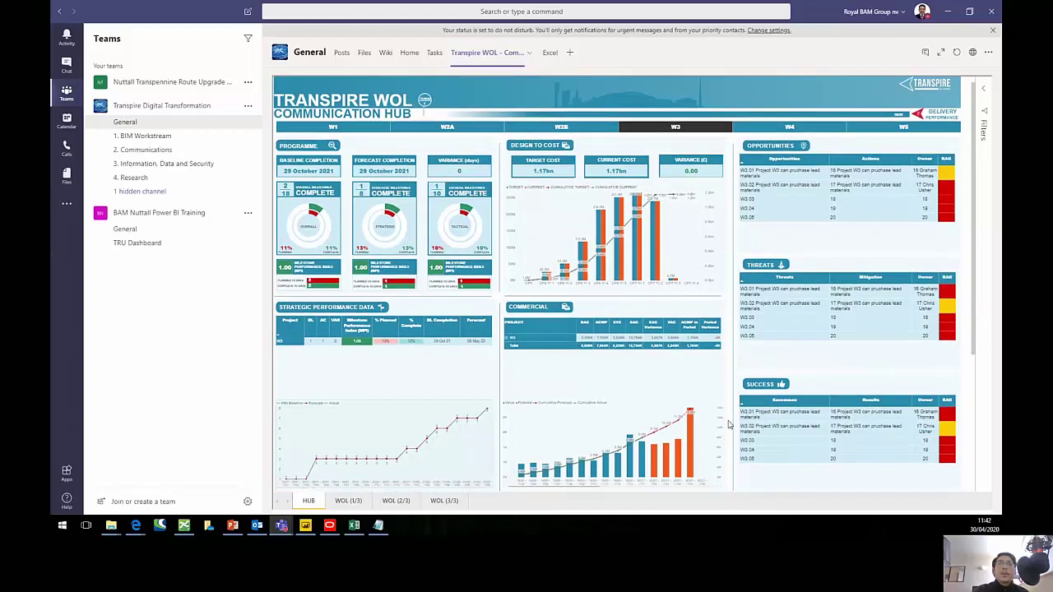
{"action": "scroll", "coordinate": [728, 424], "scroll_direction": "down", "scroll_amount": 5}
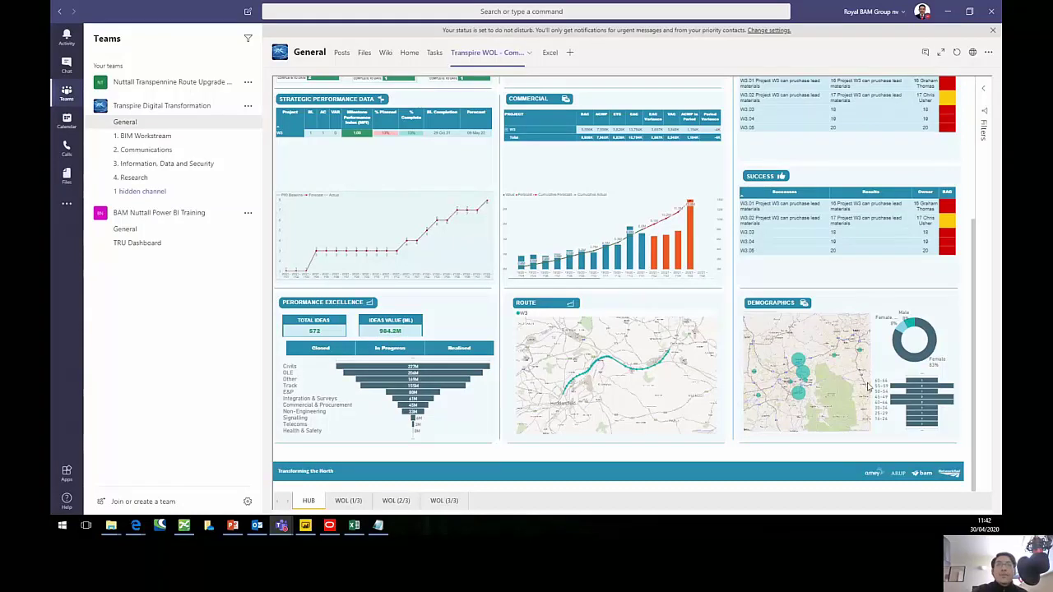
{"action": "scroll", "coordinate": [876, 355], "scroll_direction": "up", "scroll_amount": 1}
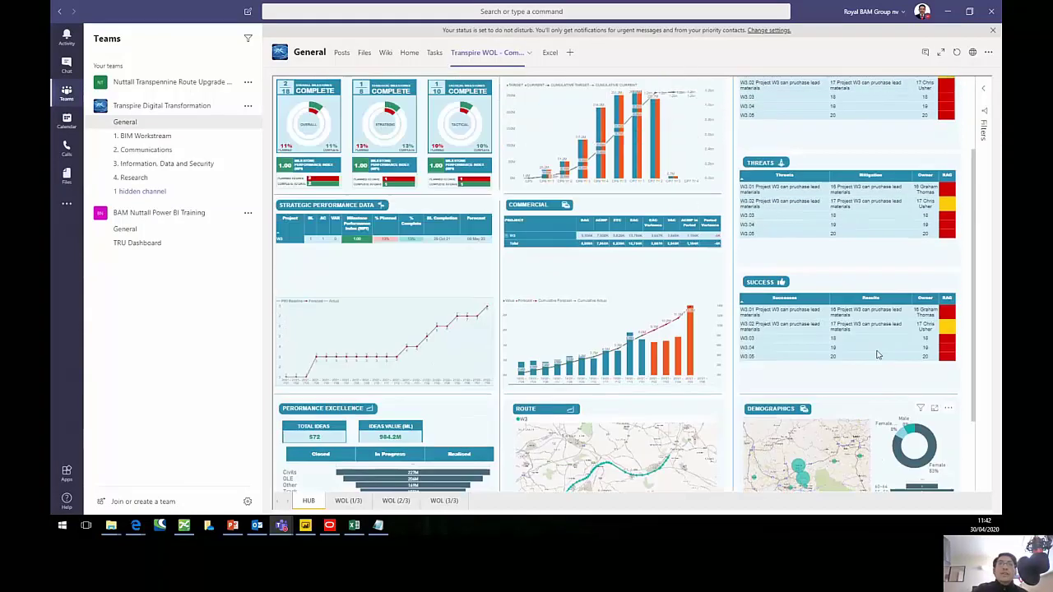
{"action": "scroll", "coordinate": [877, 355], "scroll_direction": "up", "scroll_amount": 1}
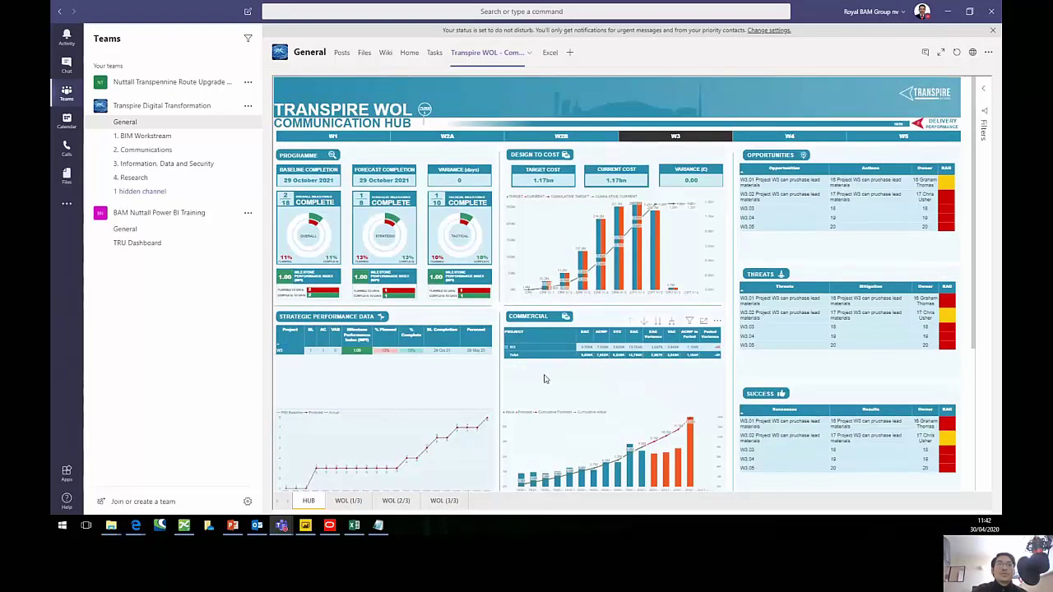
{"action": "mouse_move", "coordinate": [580, 352]}
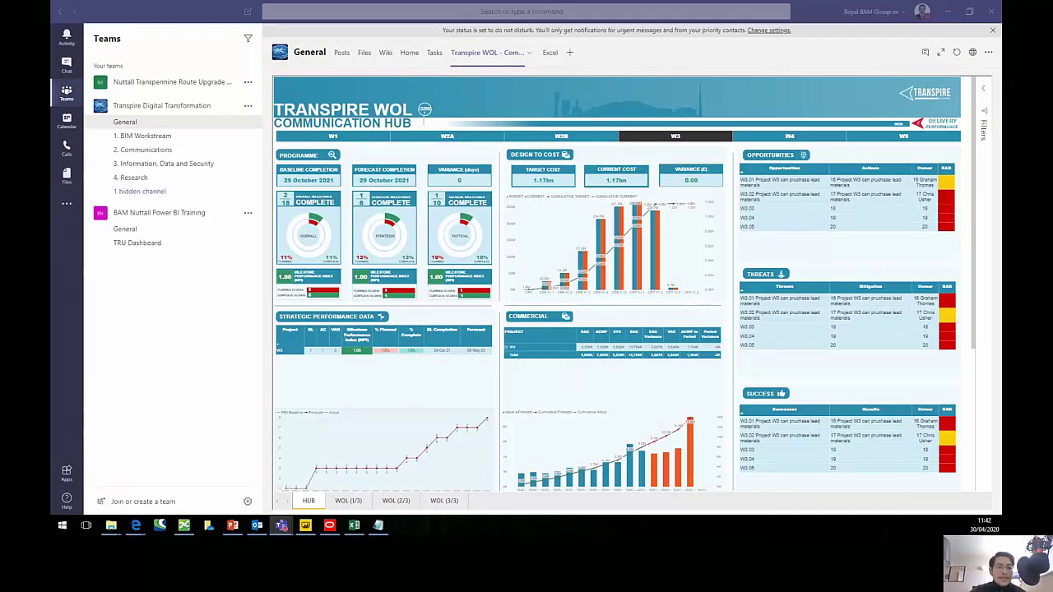
- Look over the W1 to W5 Transpire WOL workbooks in the SharePoint Transpire Reporting library and return to the Teams report
{"action": "key", "text": "alt+Tab"}
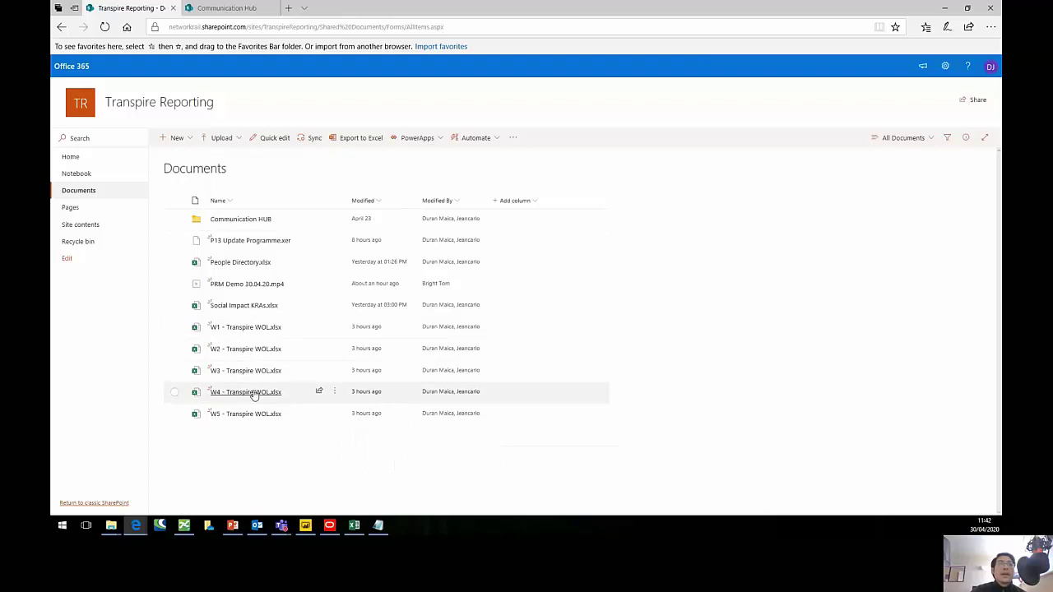
{"action": "mouse_move", "coordinate": [254, 353]}
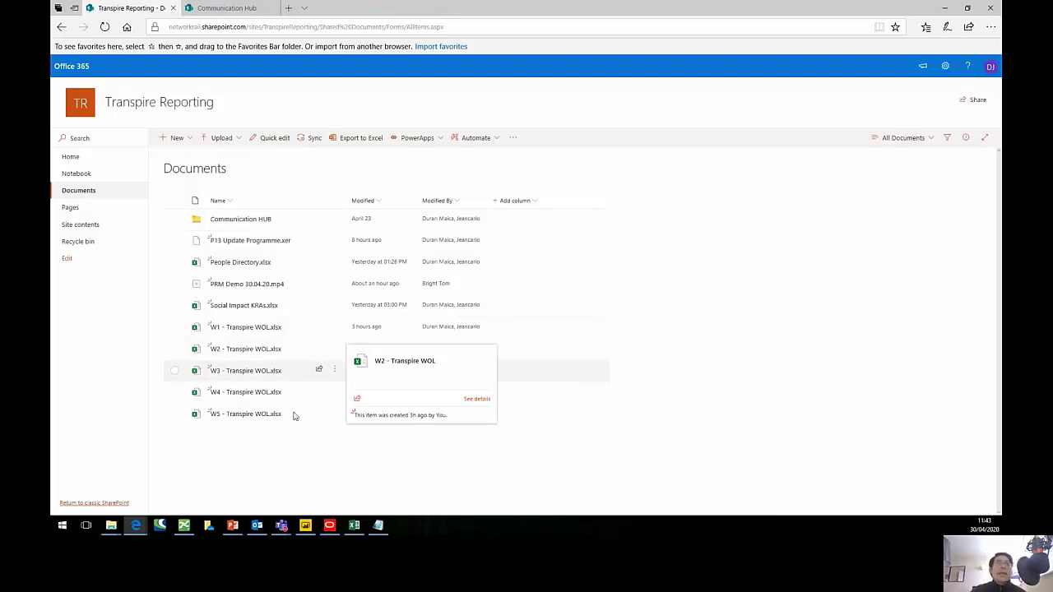
{"action": "mouse_move", "coordinate": [275, 514]}
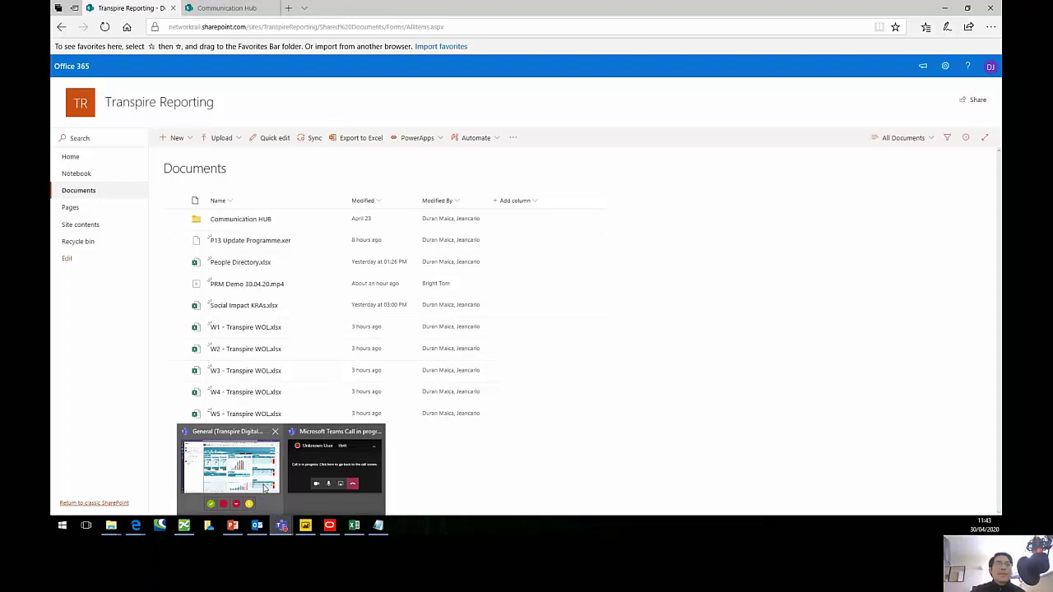
{"action": "left_click", "coordinate": [264, 487]}
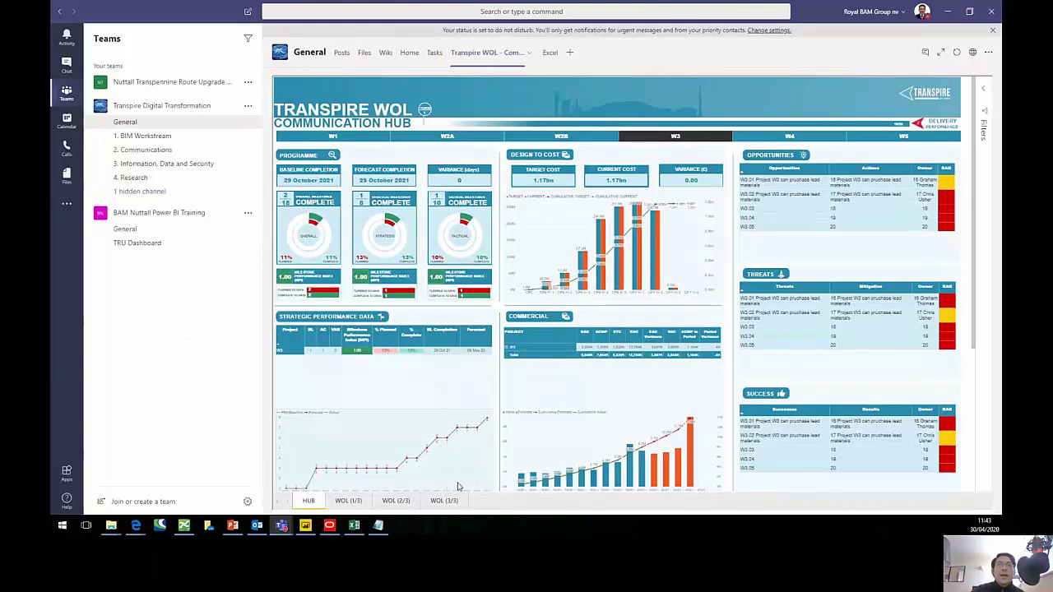
{"action": "mouse_move", "coordinate": [458, 486]}
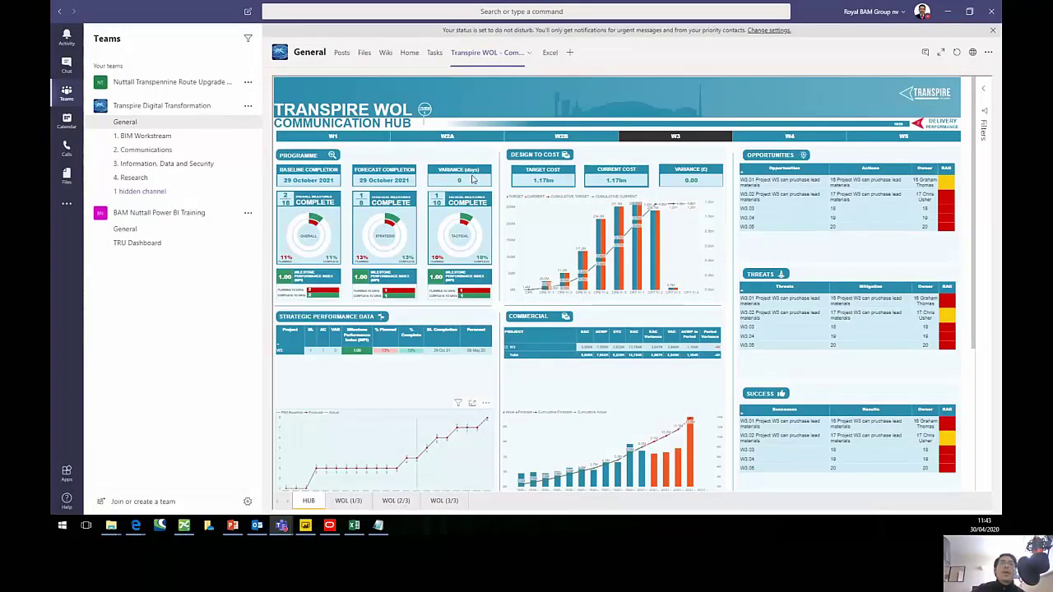
- On the W3 workbook's SOFT sheet, enter "THIS DEMO IS FANTASTIC!" plus thanks to two named supporters under Success and Failures for ID 3
{"action": "left_click", "coordinate": [551, 54]}
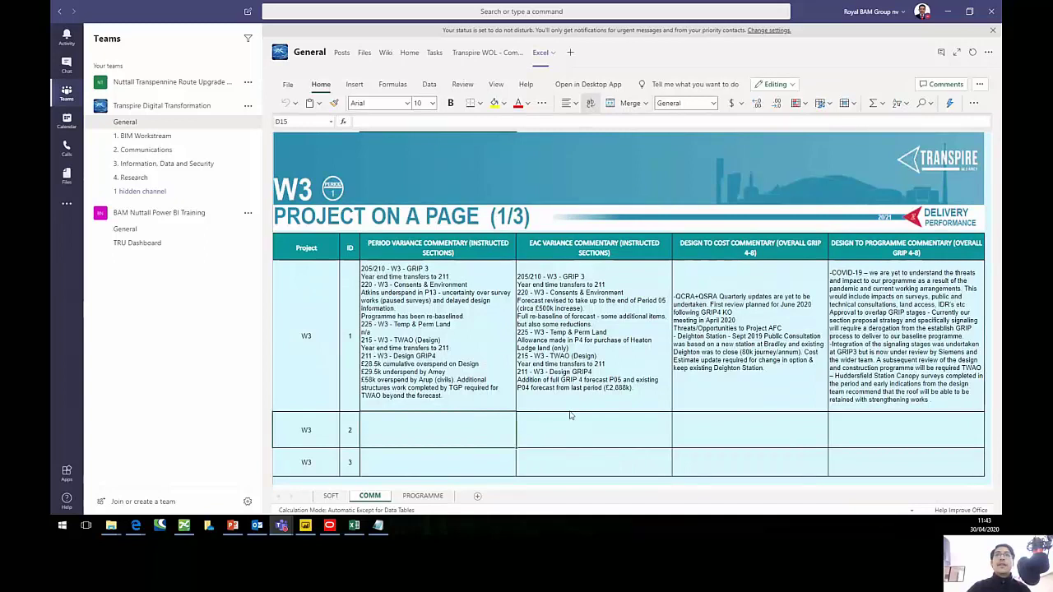
{"action": "left_click", "coordinate": [330, 496]}
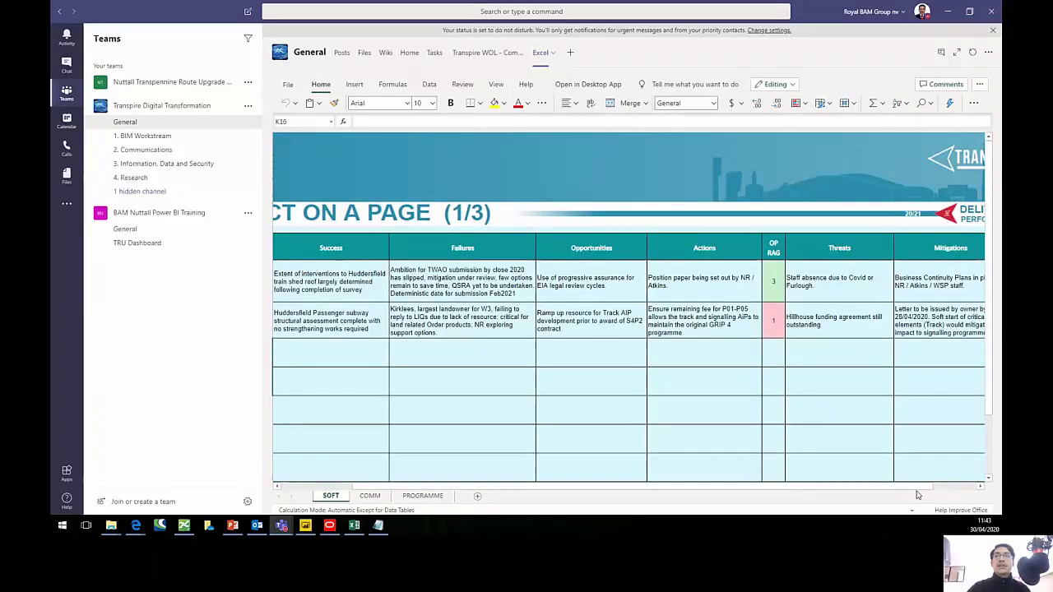
{"action": "left_click_drag", "start_coordinate": [918, 492], "coordinate": [820, 484]}
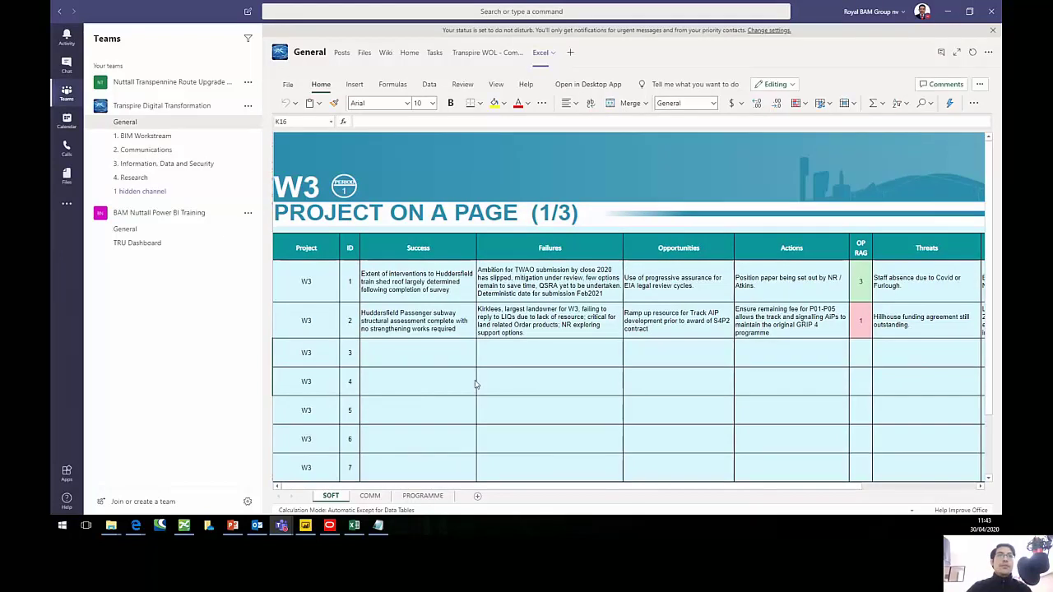
{"action": "left_click", "coordinate": [435, 357]}
{"action": "type", "text": "THIS DEMO IS FANTASTIC! THANKS TO THE SUPPORT OF SIMON B. AND TOM B."}
{"action": "left_click", "coordinate": [541, 355]}
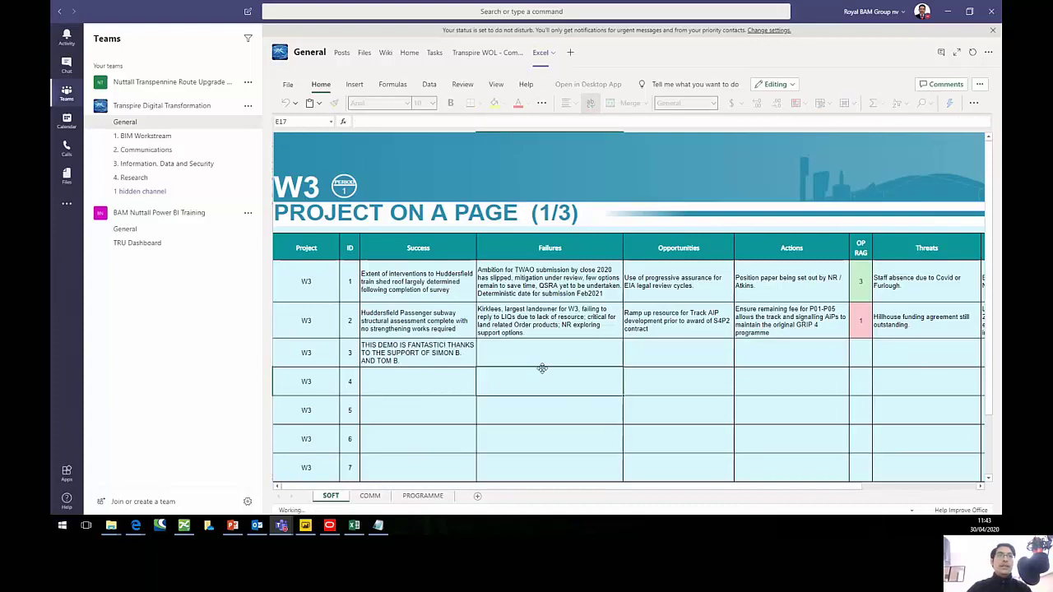
{"action": "type", "text": "THIS DEMO IS FANTASTIC! THANKS TO THE SUPPORT OF SIMON B. AND TOM B."}
- Enter the same demo thank-you text under Opportunities and Actions for ID 3, and set its OP RAG to 2
{"action": "left_click", "coordinate": [727, 352]}
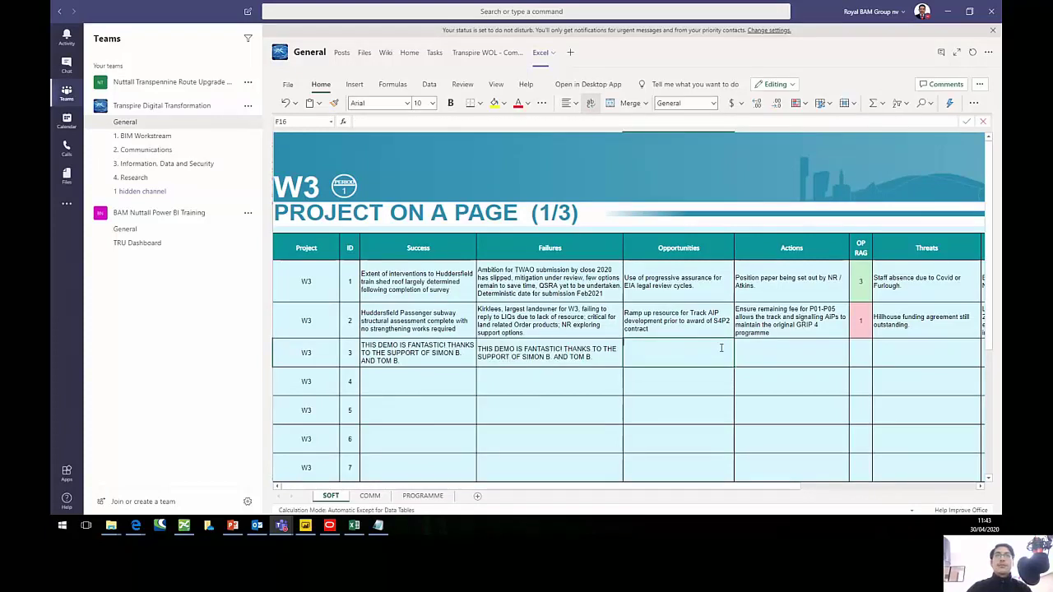
{"action": "type", "text": "THIS DEMO IS FANTASTIC! THANKS TO THE SUPPORT OF SIMON B. AND TOM B."}
{"action": "left_click", "coordinate": [796, 357]}
{"action": "type", "text": "THIS DEMO IS FANTASTIC! THANKS TO THE SUPPORT OF SIMON B. AND TOM B."}
{"action": "left_click", "coordinate": [860, 362]}
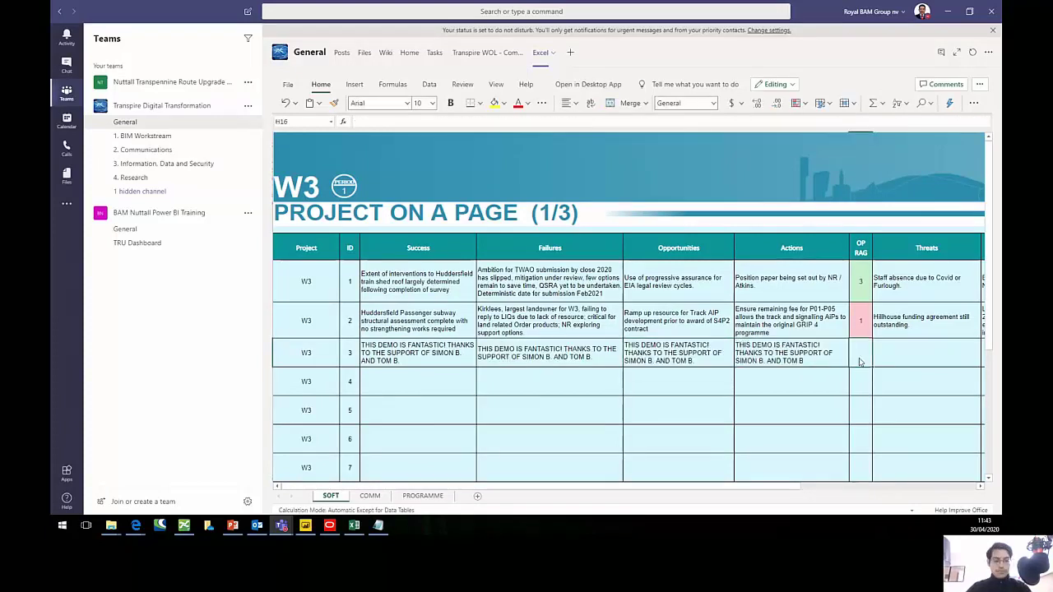
{"action": "type", "text": "2"}
- Fill in Threats and Mitigations for ID 3 with the same thank-you text and set its THR RAG to 1
{"action": "left_click_drag", "start_coordinate": [697, 490], "coordinate": [799, 491]}
{"action": "left_click", "coordinate": [778, 321]}
{"action": "left_click", "coordinate": [778, 357]}
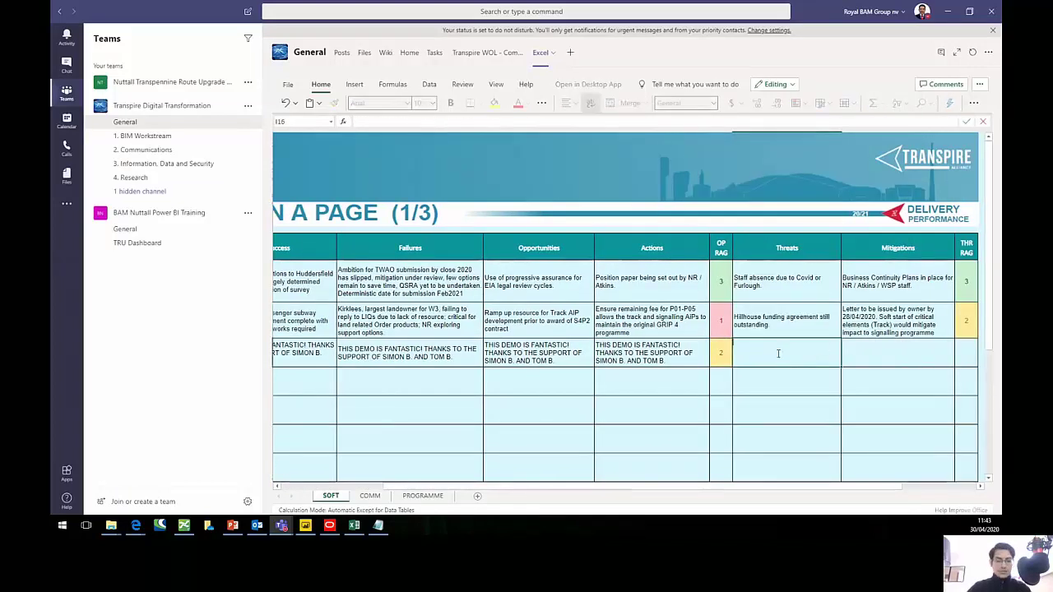
{"action": "type", "text": "THIS DEMO IS FANTASTIC! THANKS TO THE SUPPORT OF SIMON B. AND TOM B."}
{"action": "double_click", "coordinate": [870, 352]}
{"action": "type", "text": "THIS DEMO IS FANTASTIC! THANKS TO THE SUPPORT OF SIMON B. AND TOM B."}
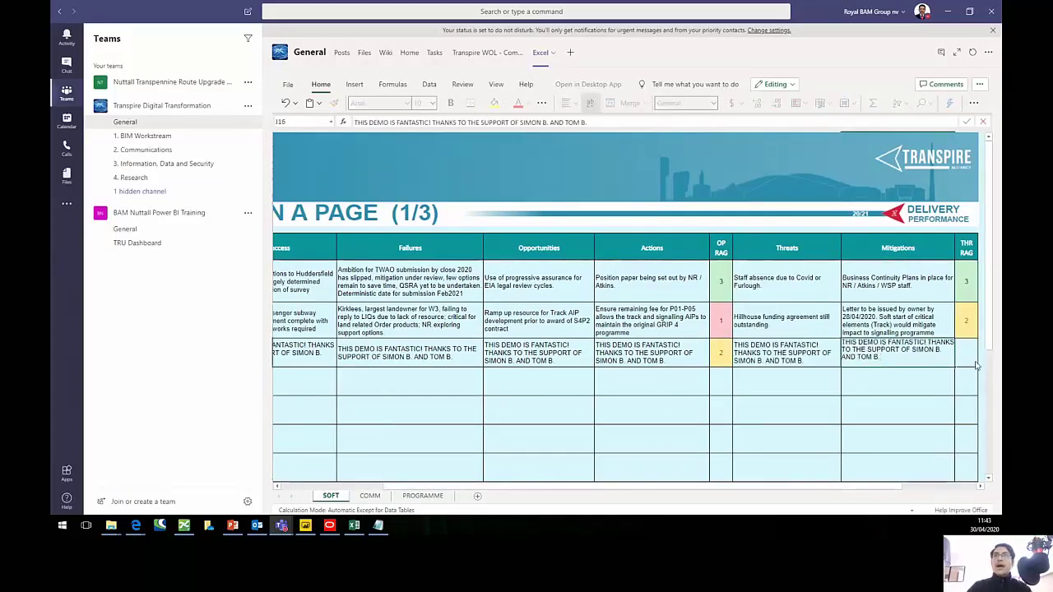
{"action": "left_click", "coordinate": [974, 364]}
{"action": "type", "text": "1"}
{"action": "left_click", "coordinate": [851, 405]}
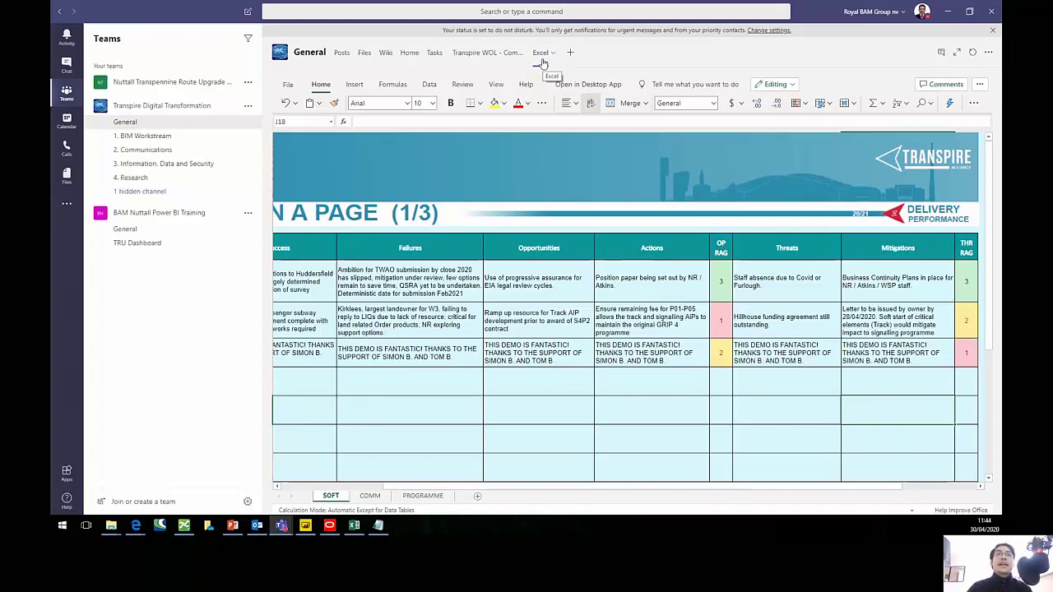
{"action": "left_click", "coordinate": [658, 385]}
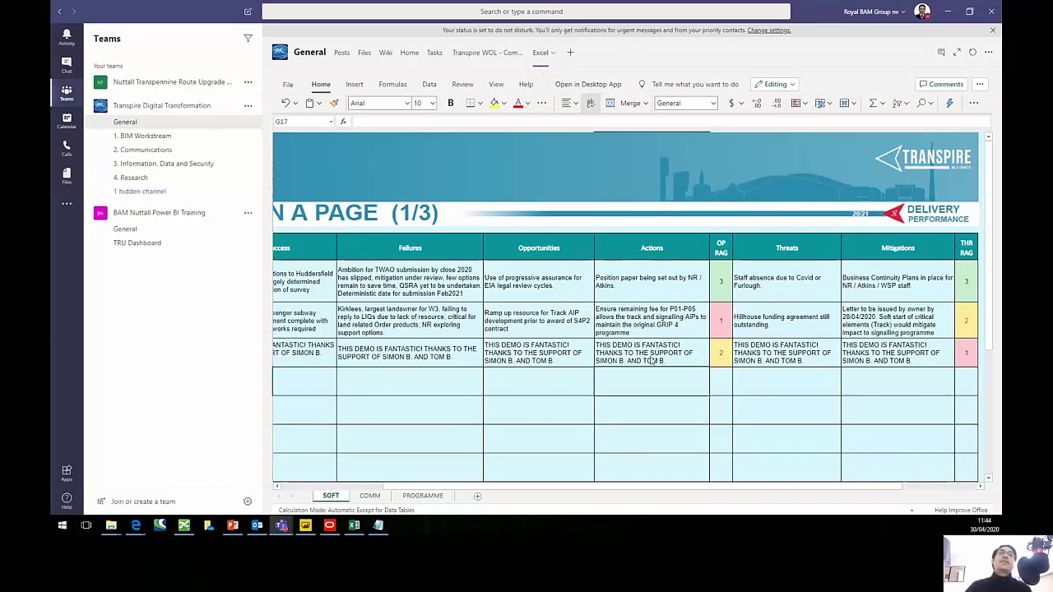
{"action": "left_click", "coordinate": [631, 352]}
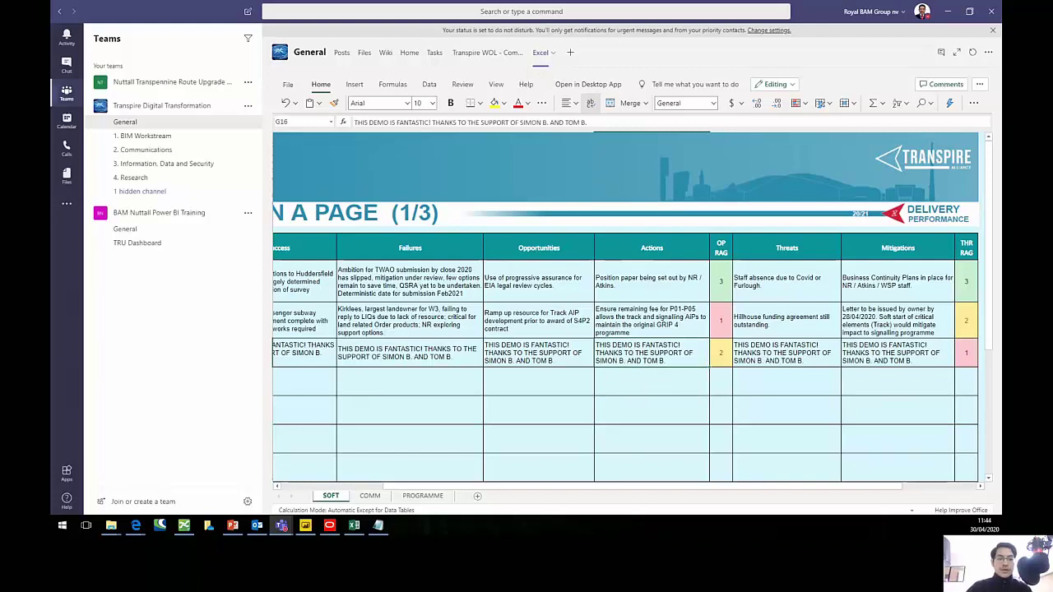
- Switch to the Transpire WOL - Communication HUB file in Power BI Desktop, refresh its data and check the query loading progress
{"action": "left_click", "coordinate": [487, 53]}
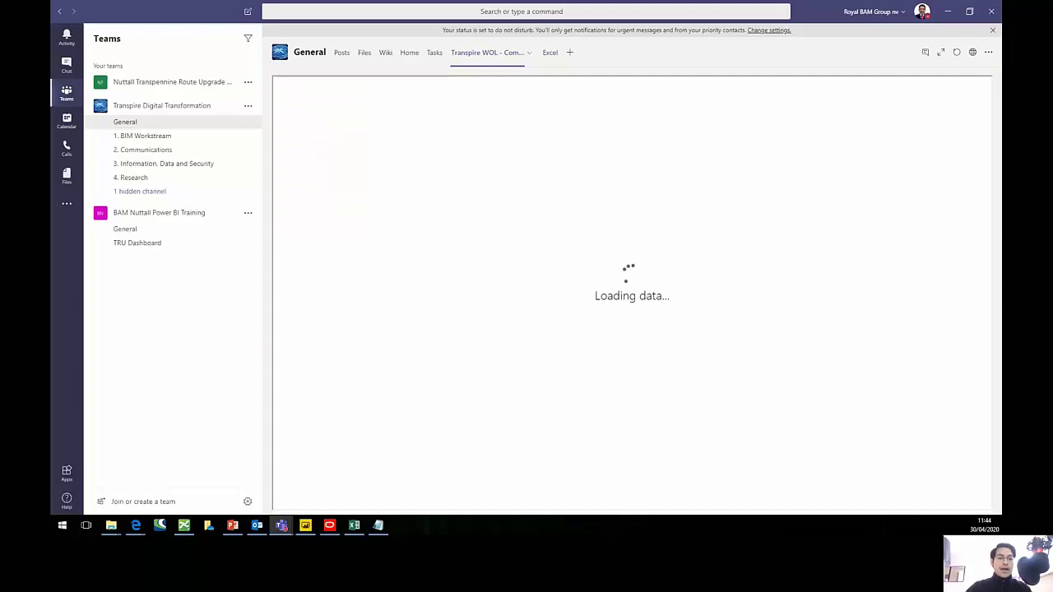
{"action": "key", "text": "alt+Tab"}
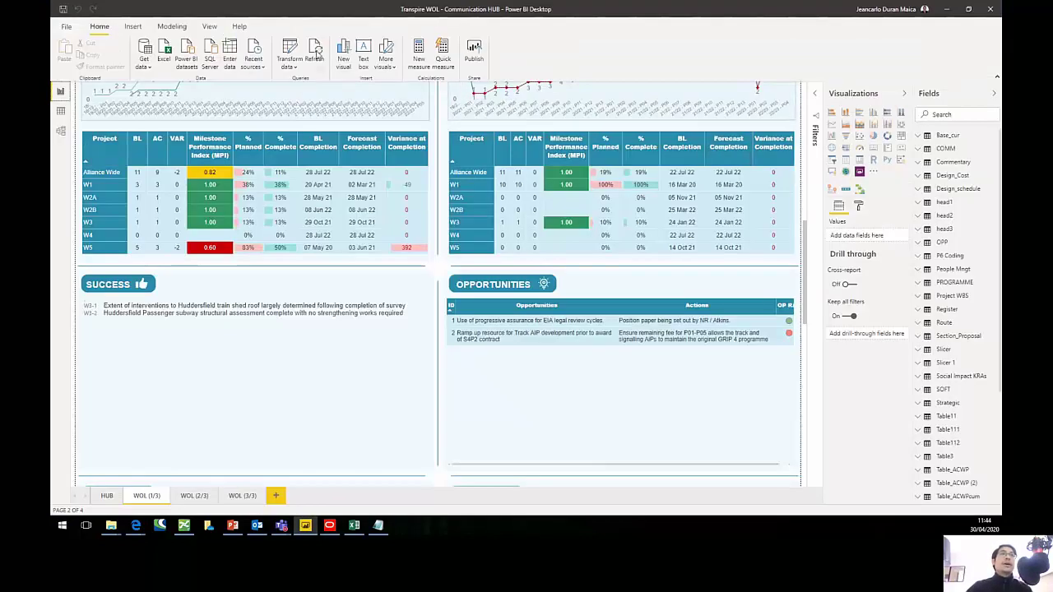
{"action": "left_click", "coordinate": [316, 53]}
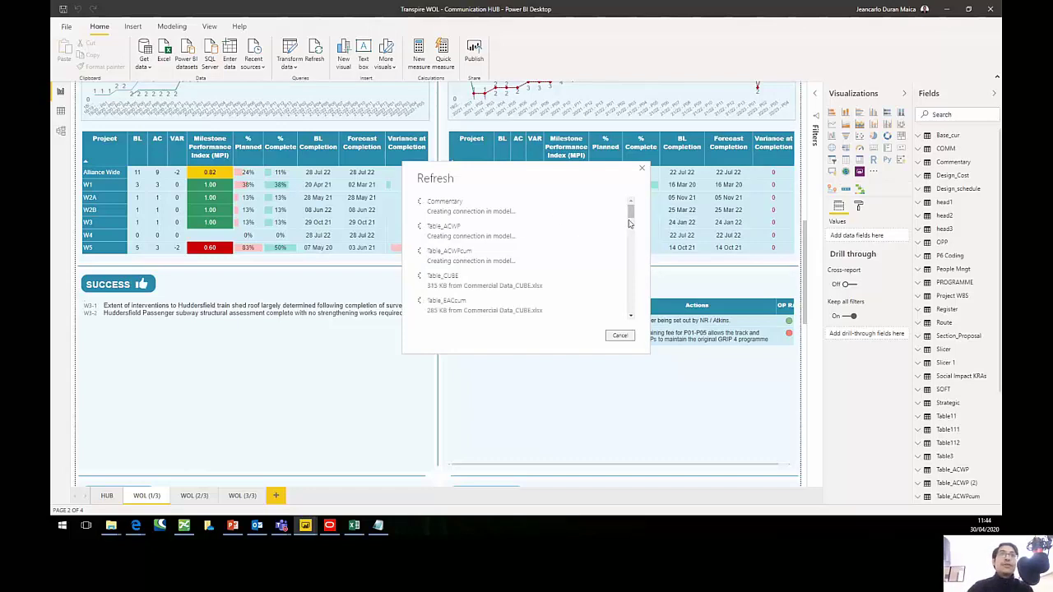
{"action": "left_click_drag", "start_coordinate": [630, 213], "coordinate": [626, 309]}
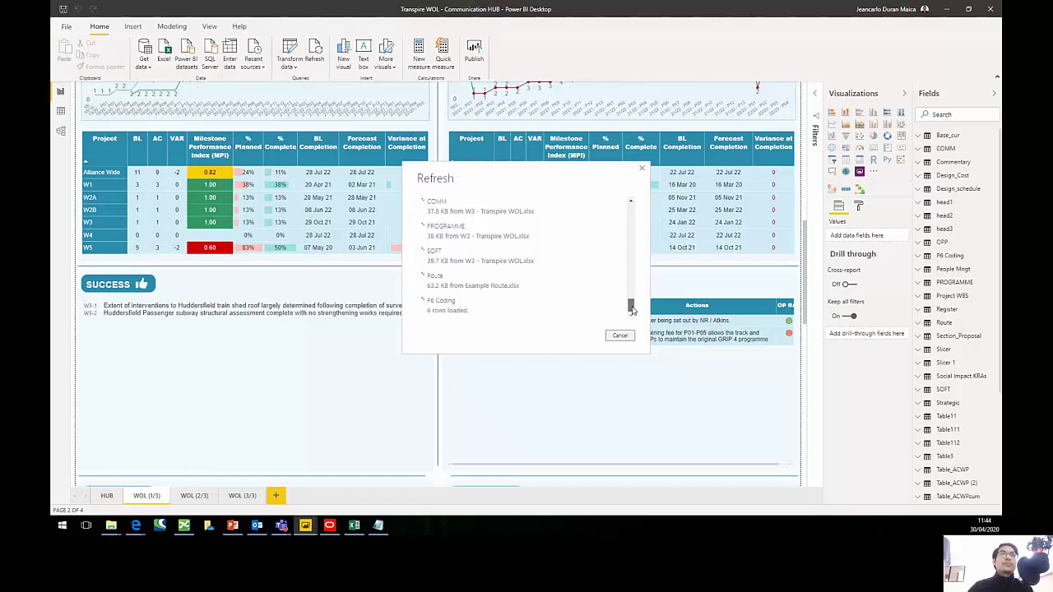
{"action": "left_click_drag", "start_coordinate": [631, 306], "coordinate": [632, 288]}
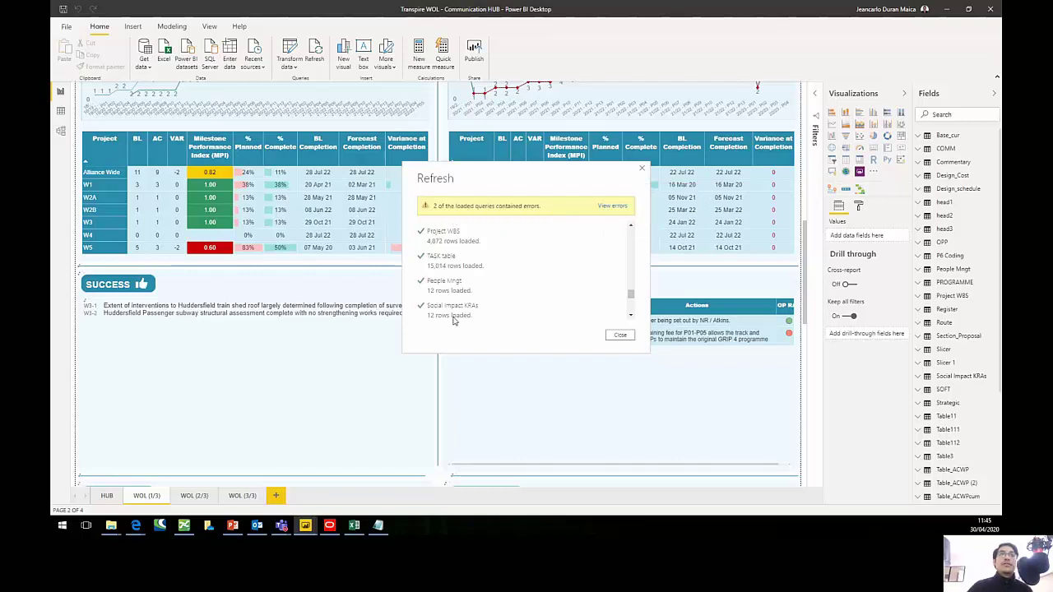
- Save the refreshed report and publish it to the BAM Nuttall Power BI Training workspace, replacing the existing dataset
{"action": "left_click", "coordinate": [620, 334]}
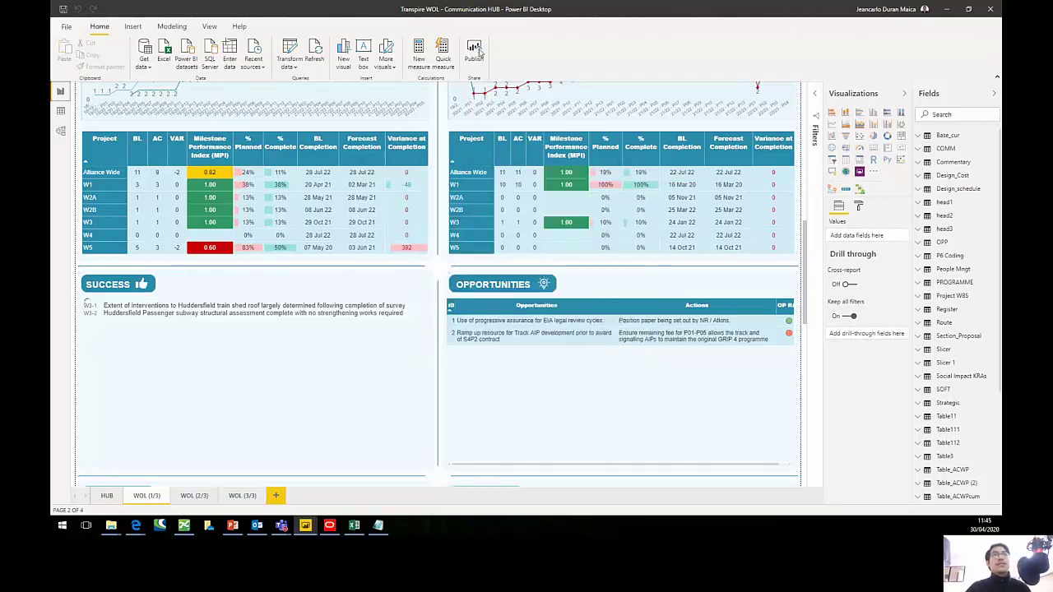
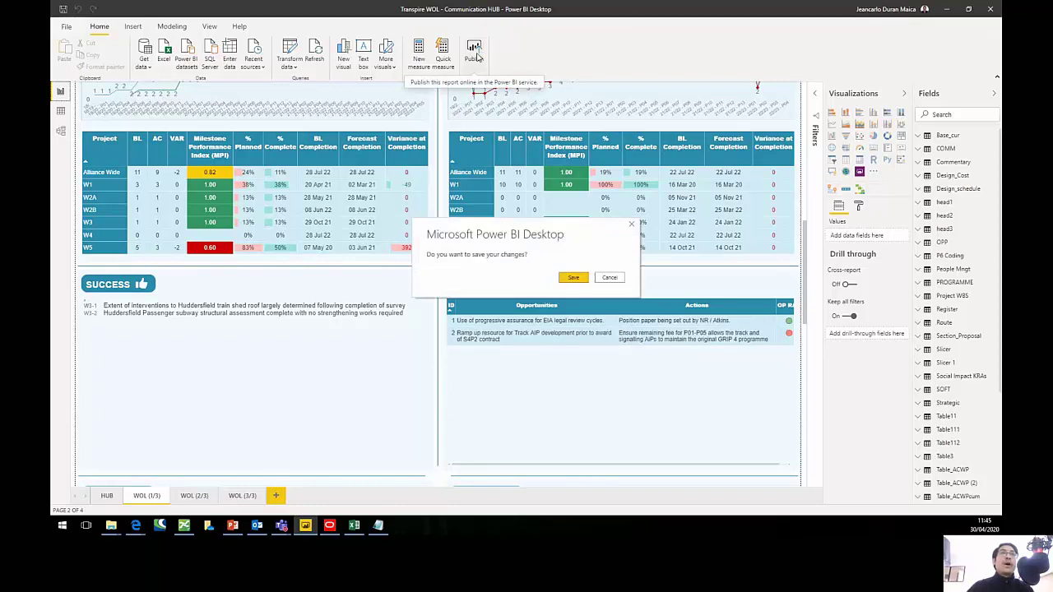
{"action": "left_click", "coordinate": [575, 277]}
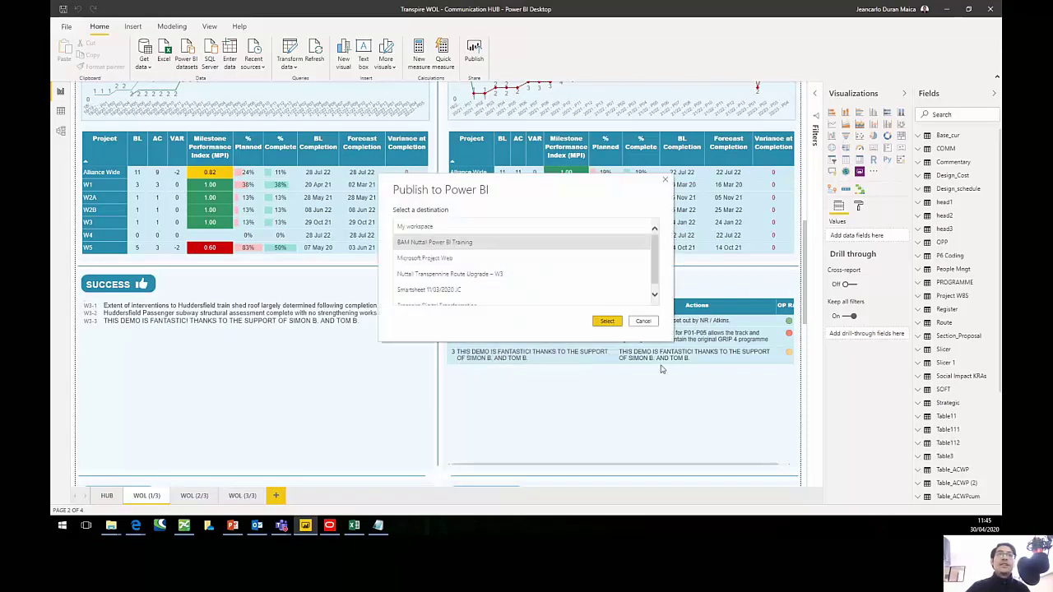
{"action": "left_click", "coordinate": [607, 323]}
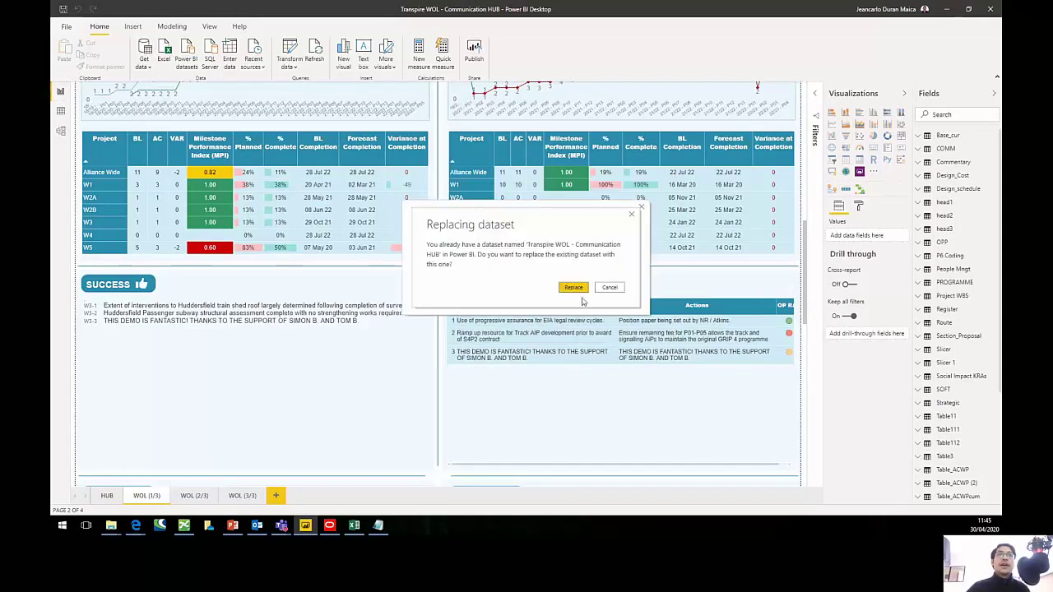
{"action": "left_click", "coordinate": [574, 288]}
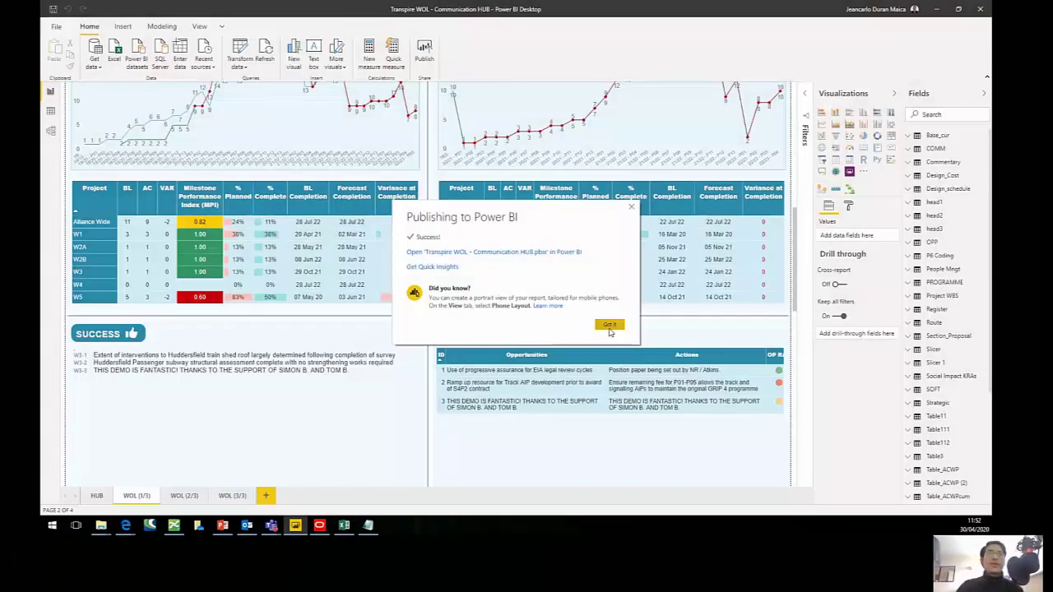
{"action": "left_click", "coordinate": [609, 326]}
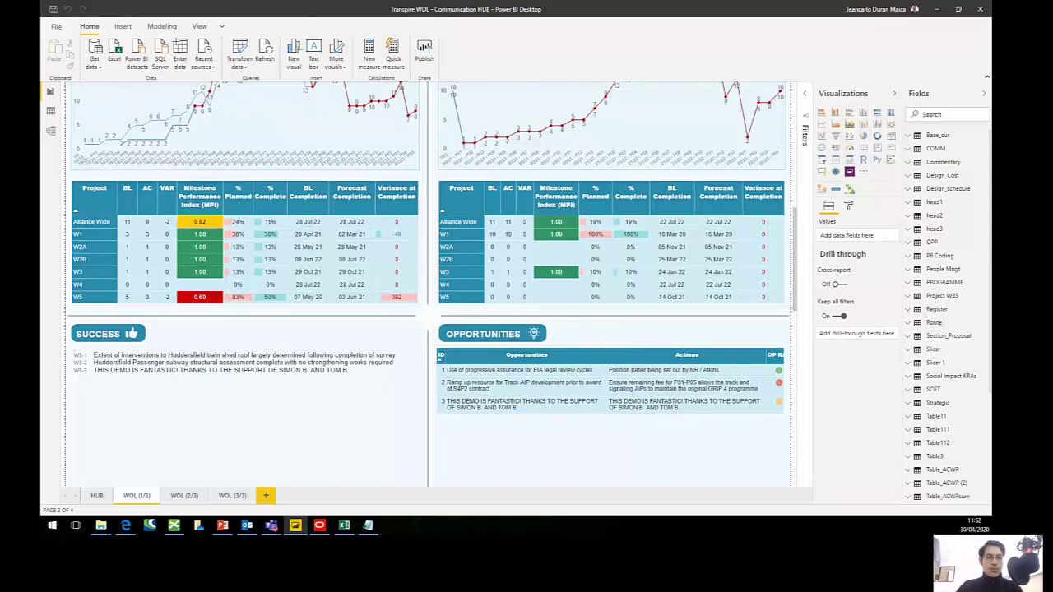
- Switch to Teams and review the Success, Opportunities, Failures and Threats sections of the published Transpire WOL report in the General channel
{"action": "key", "text": "alt+Tab"}
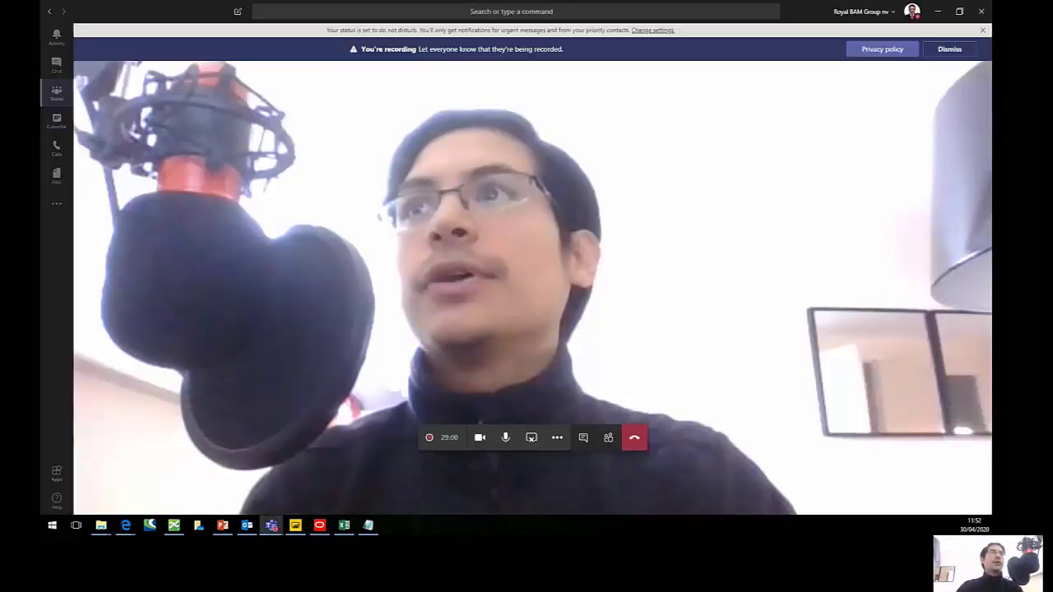
{"action": "left_click", "coordinate": [67, 96]}
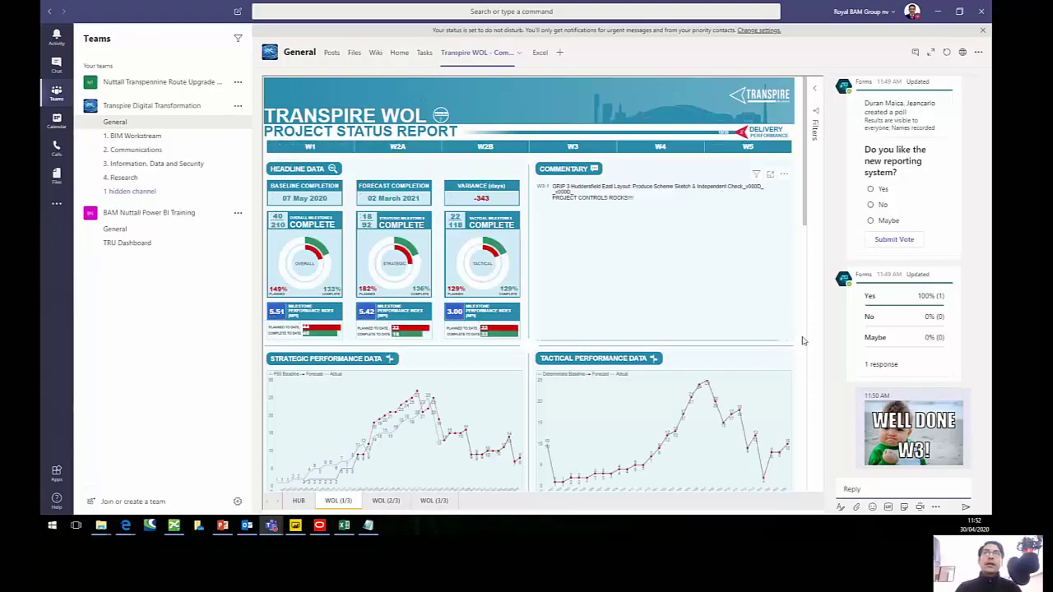
{"action": "scroll", "coordinate": [802, 341], "scroll_direction": "down", "scroll_amount": 3}
{"action": "scroll", "coordinate": [786, 341], "scroll_direction": "down", "scroll_amount": 2}
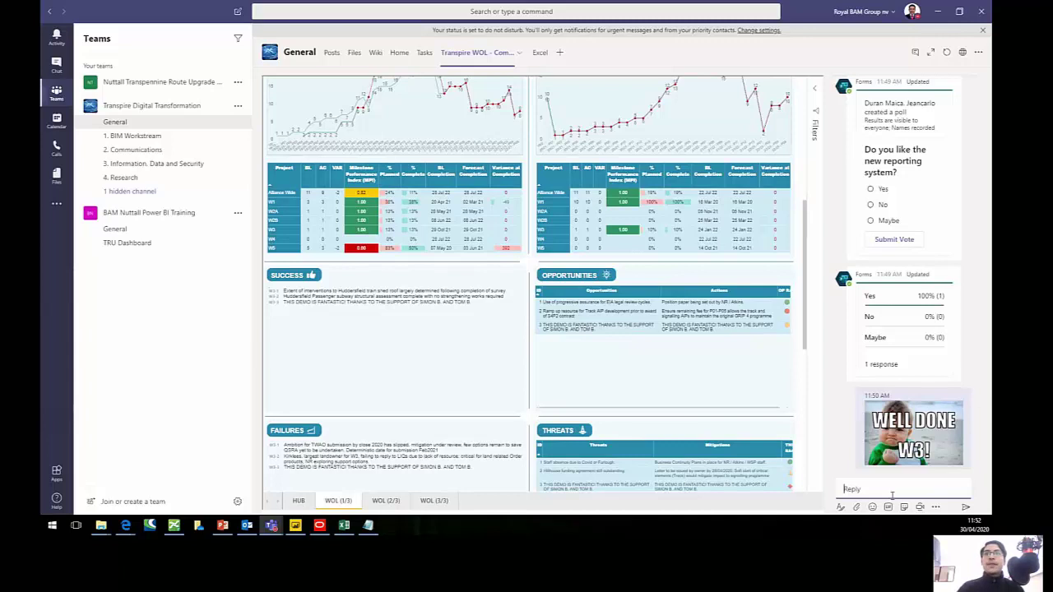
{"action": "scroll", "coordinate": [828, 411], "scroll_direction": "up", "scroll_amount": 3}
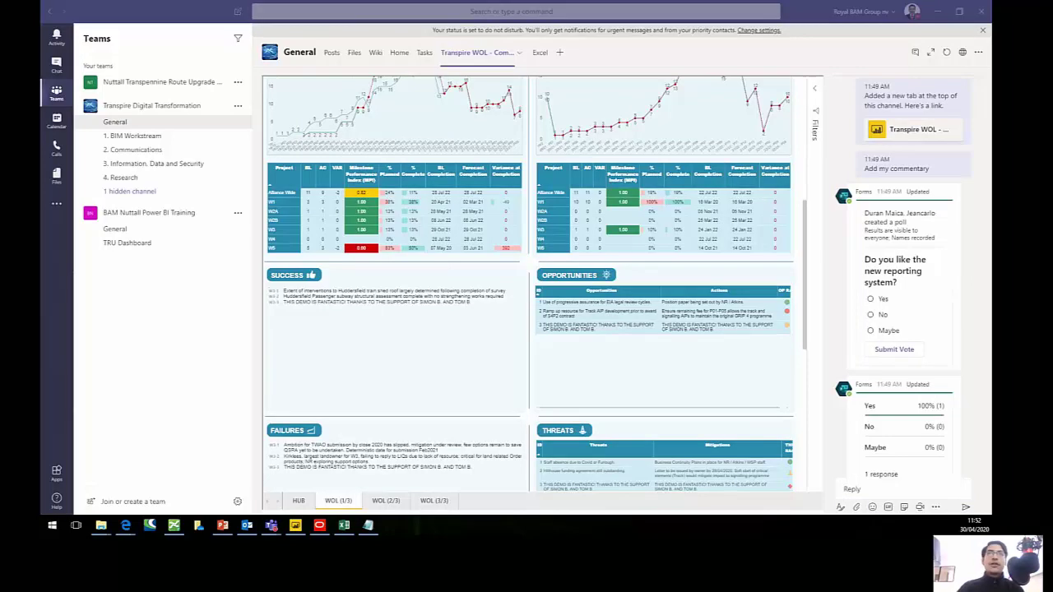
- With Snipping Tool, capture the strategic performance project table, highlight W5's % Complete value and handwrite "x 20%" beside it
{"action": "left_click", "coordinate": [567, 265]}
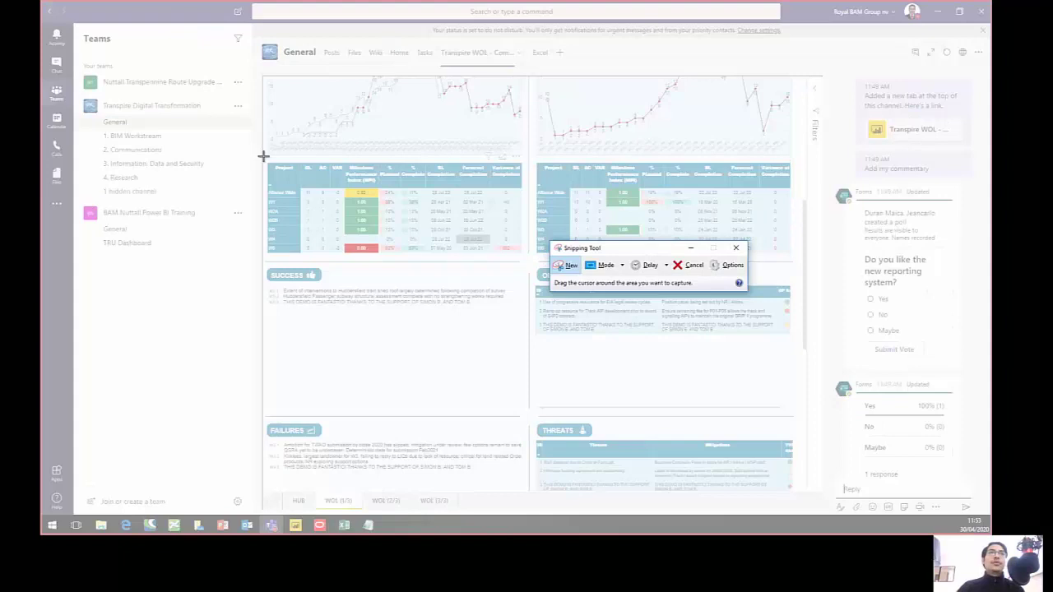
{"action": "left_click_drag", "start_coordinate": [263, 157], "coordinate": [525, 260]}
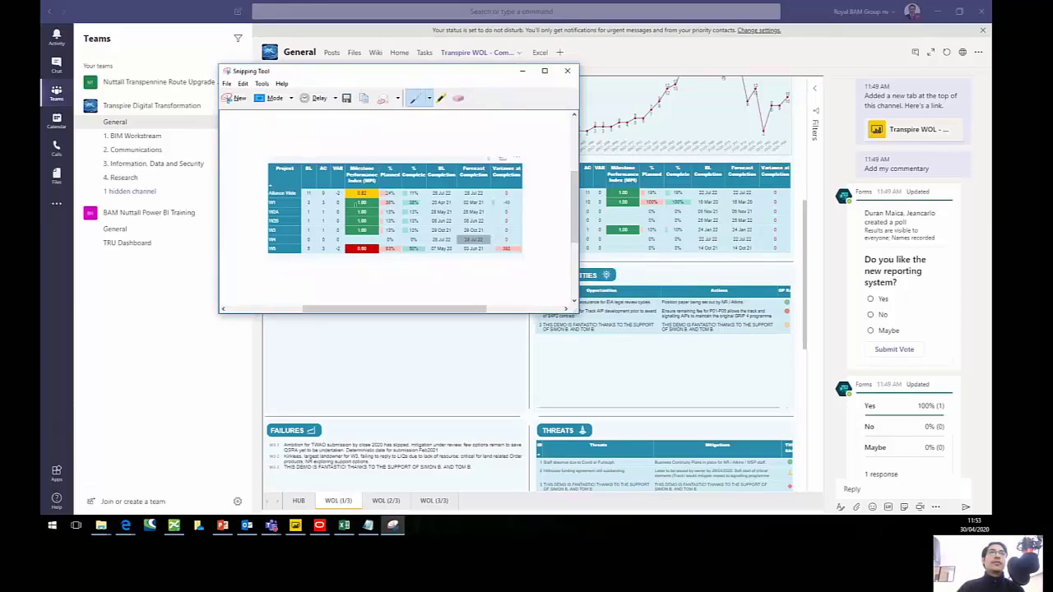
{"action": "left_click", "coordinate": [442, 100]}
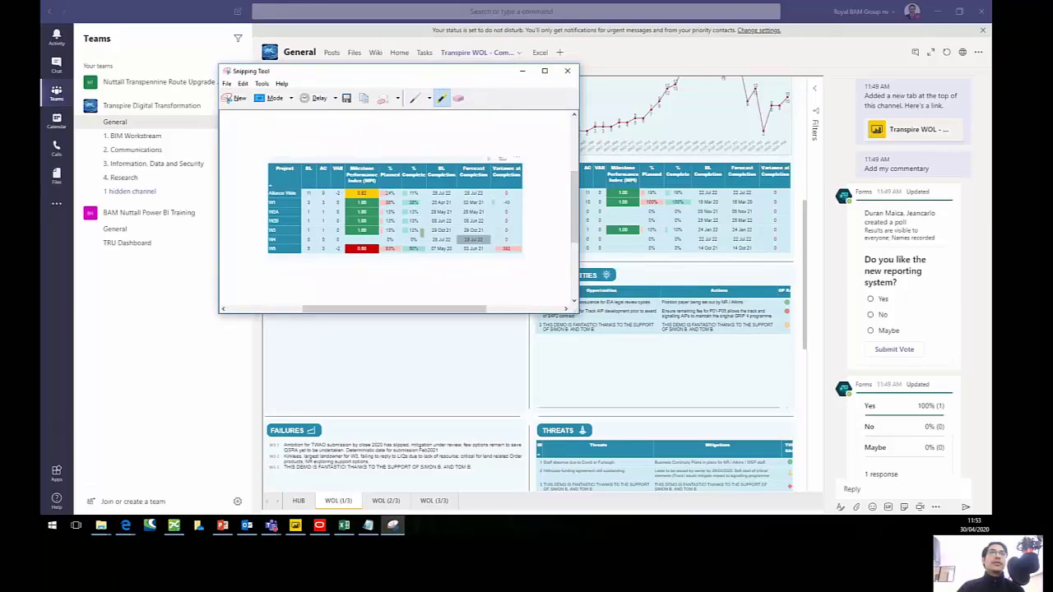
{"action": "mouse_move", "coordinate": [406, 245]}
{"action": "left_mouse_down"}
{"action": "mouse_move", "coordinate": [426, 247]}
{"action": "mouse_move", "coordinate": [411, 249]}
{"action": "left_mouse_up"}
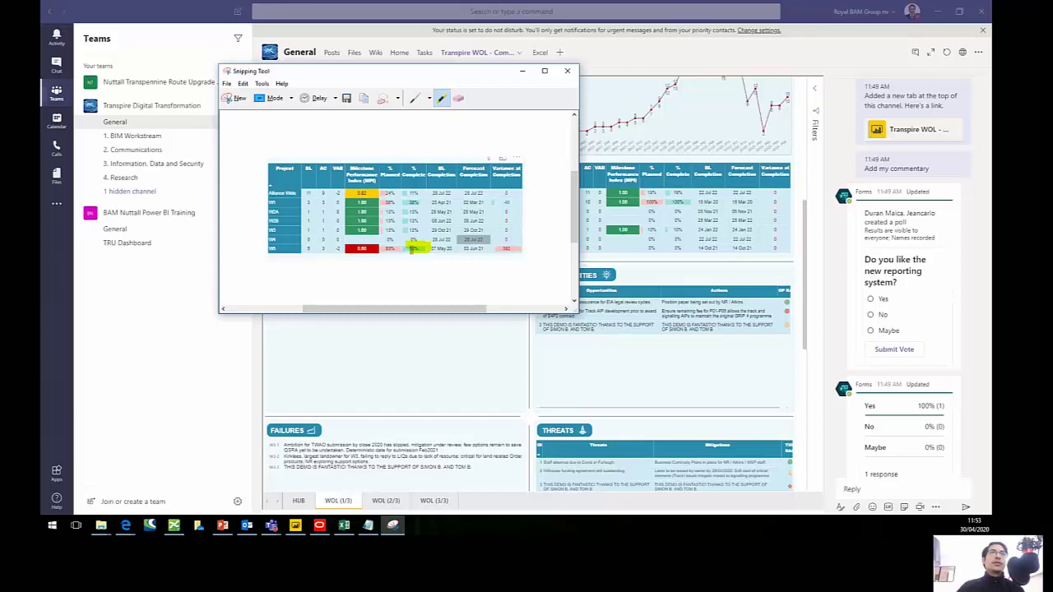
{"action": "left_click", "coordinate": [415, 97]}
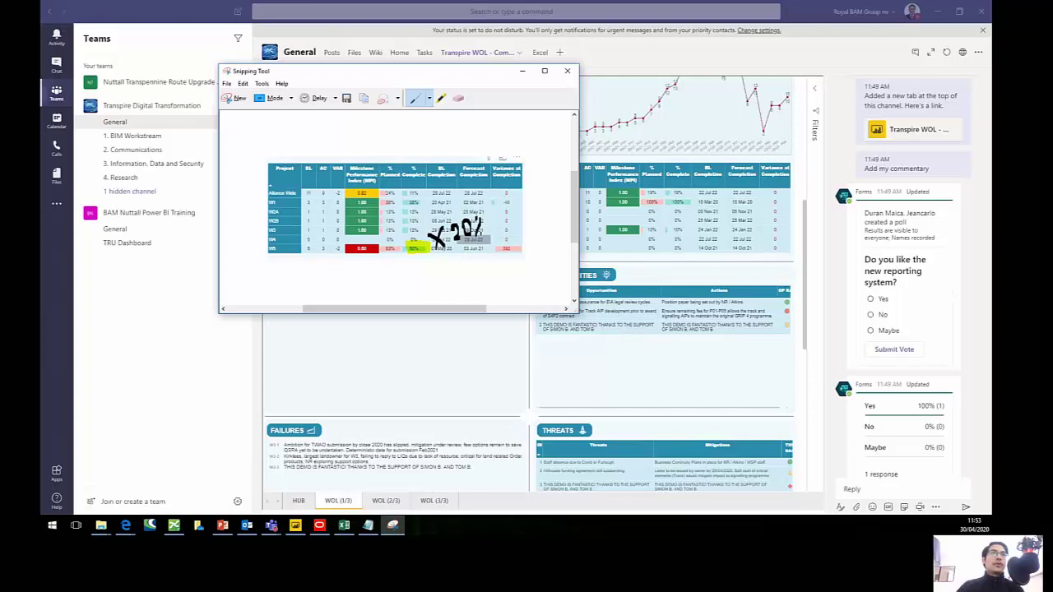
- Save the annotated snip to the Desktop as the JPEG file Capture, replacing the existing file, and minimize Snipping Tool
{"action": "left_click", "coordinate": [227, 83]}
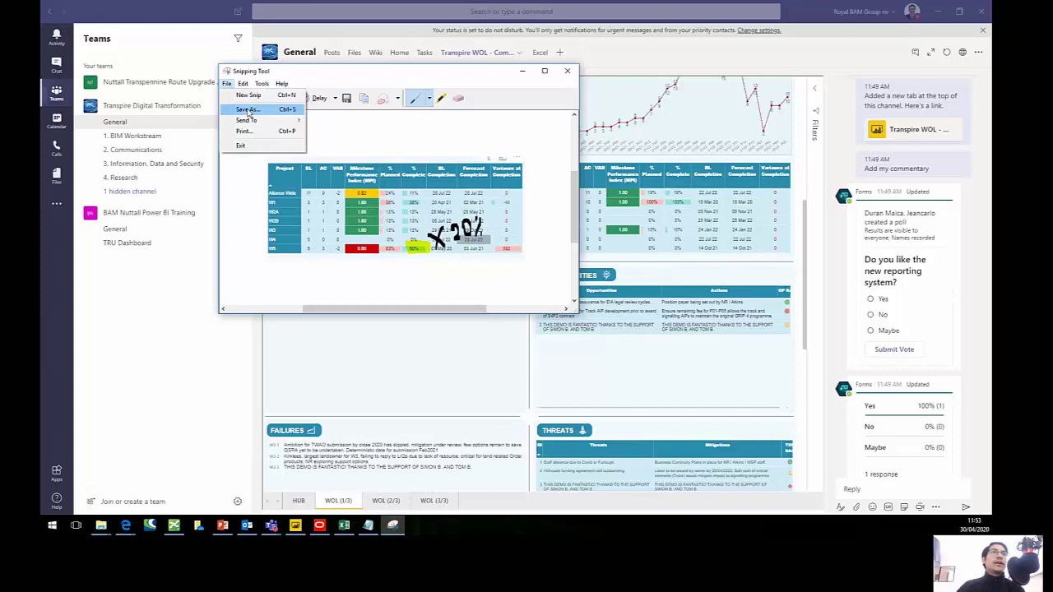
{"action": "left_click", "coordinate": [248, 109]}
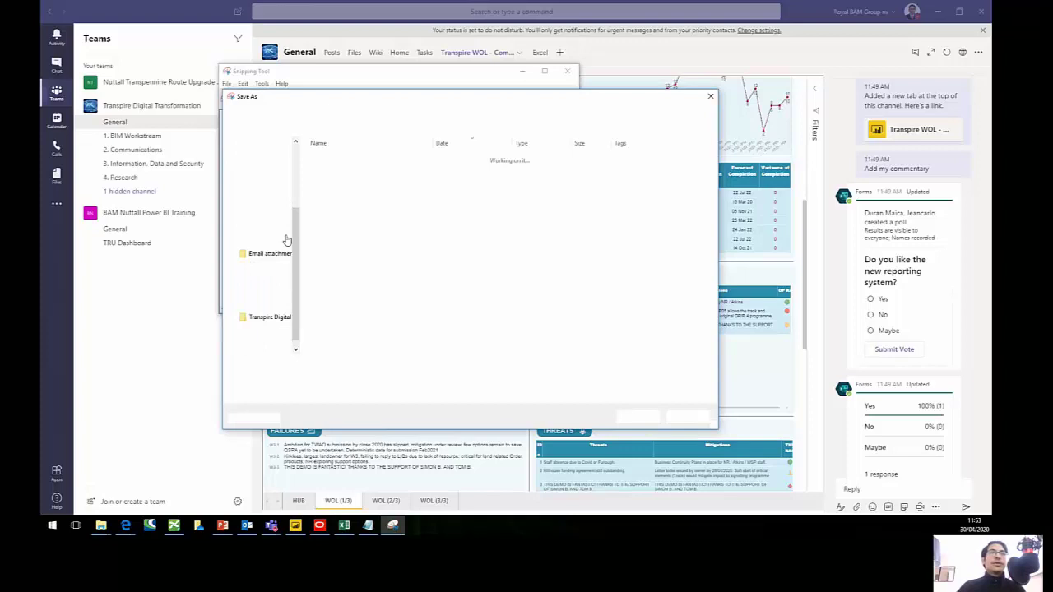
{"action": "key", "text": "Escape"}
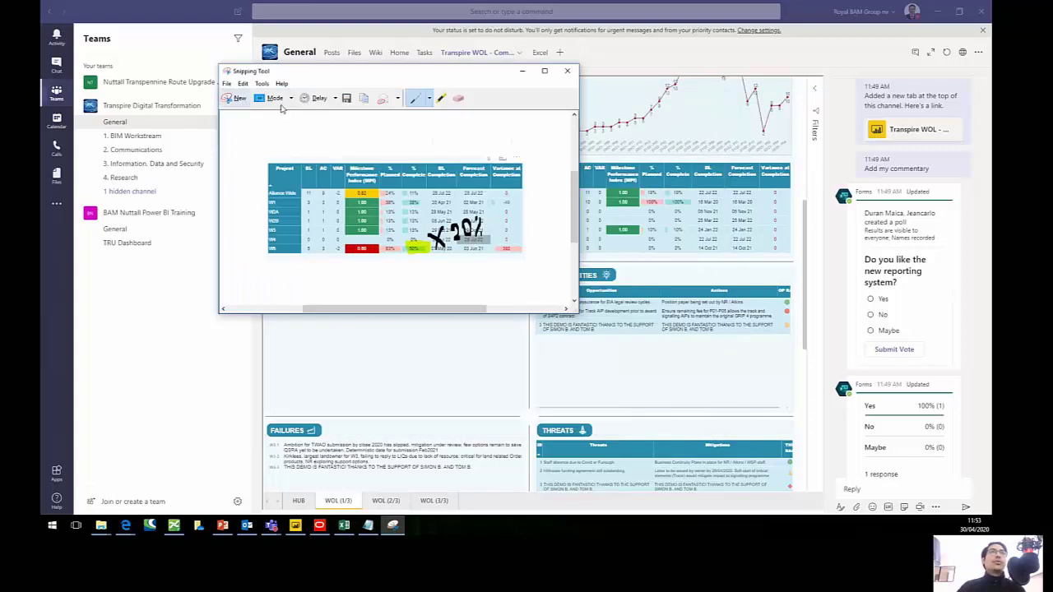
{"action": "left_click", "coordinate": [346, 97]}
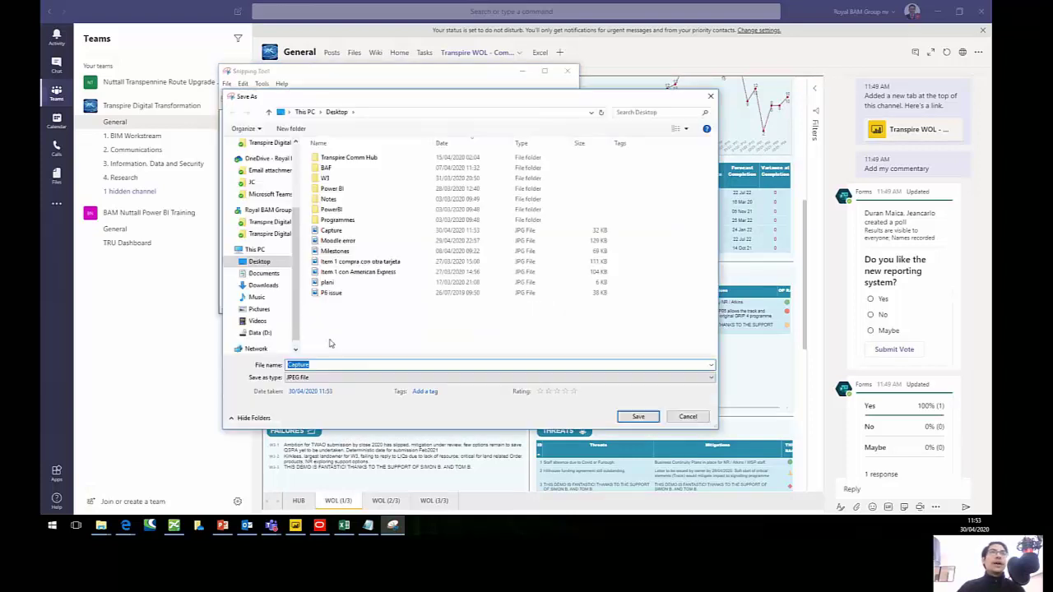
{"action": "left_click", "coordinate": [639, 416]}
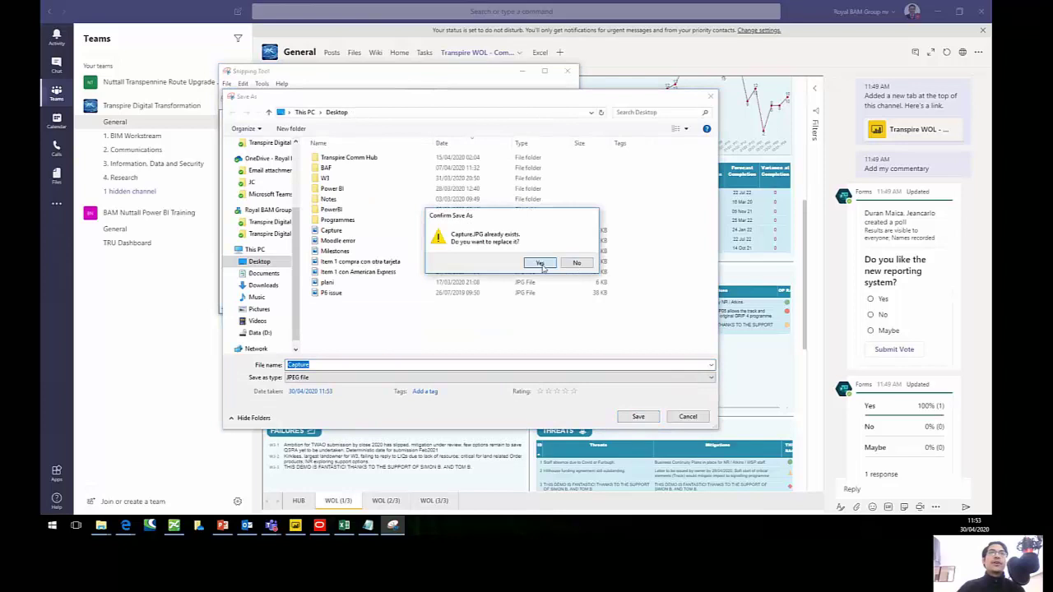
{"action": "left_click", "coordinate": [539, 263]}
{"action": "left_click", "coordinate": [521, 71]}
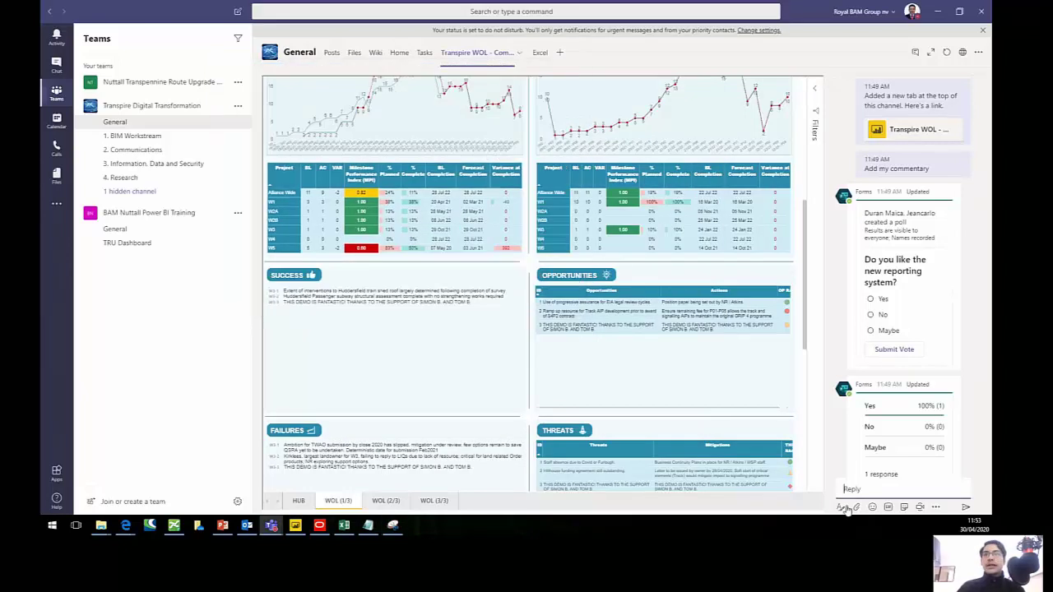
- Attach Capture.JPG from the Desktop to a reply in the report's Teams conversation, replacing the existing channel copy, and send it
{"action": "left_click", "coordinate": [856, 507]}
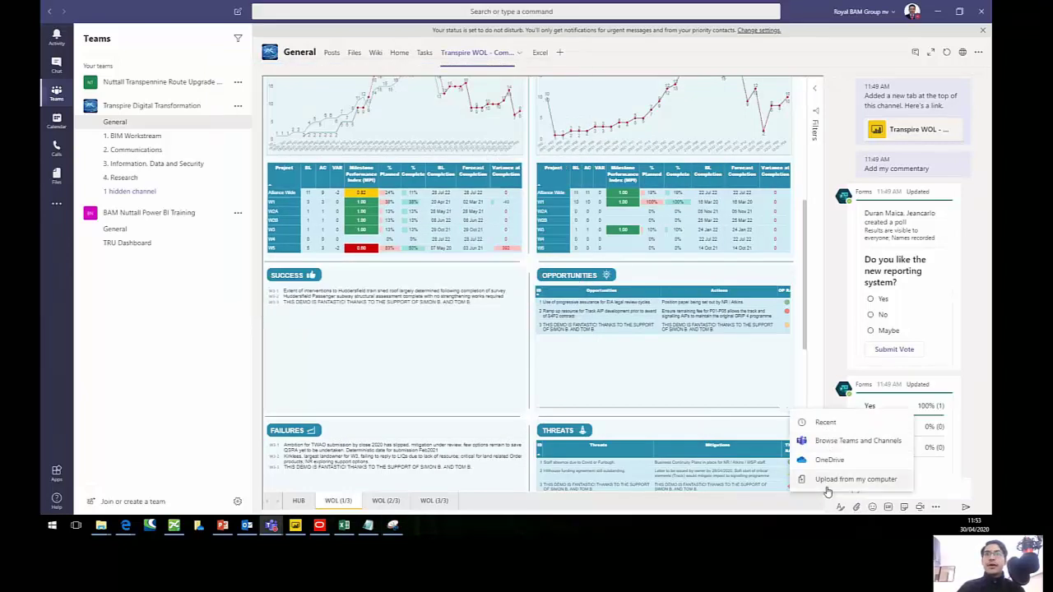
{"action": "left_click", "coordinate": [829, 484]}
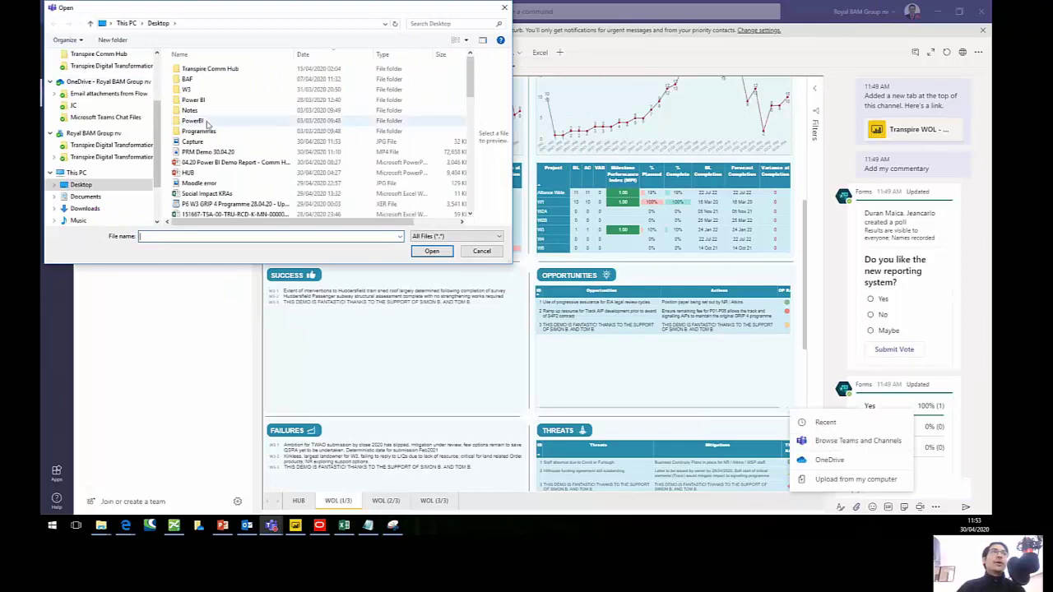
{"action": "left_click", "coordinate": [197, 142]}
{"action": "left_click", "coordinate": [435, 252]}
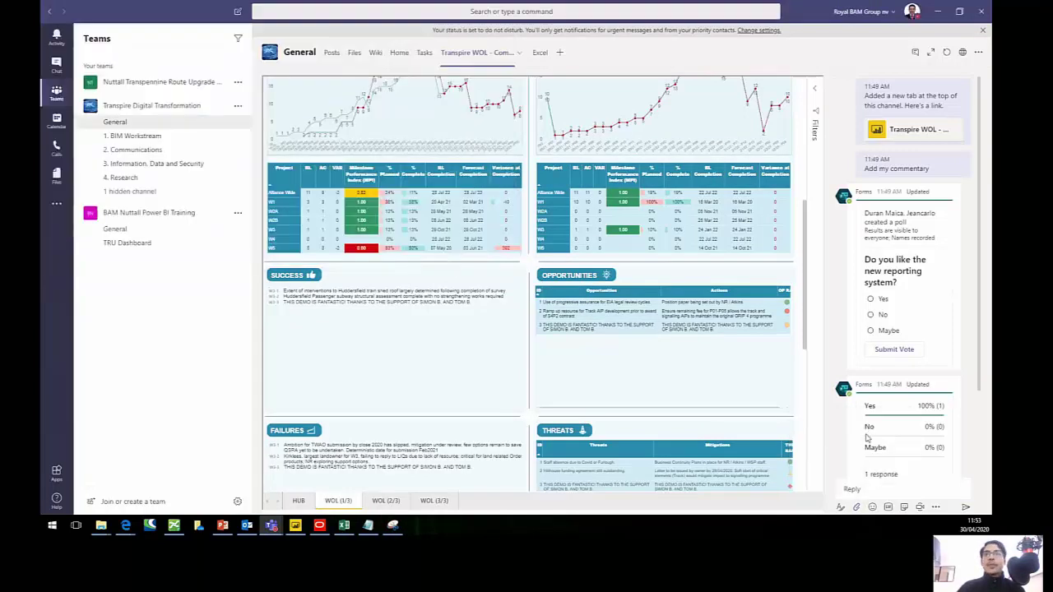
{"action": "left_click", "coordinate": [960, 508]}
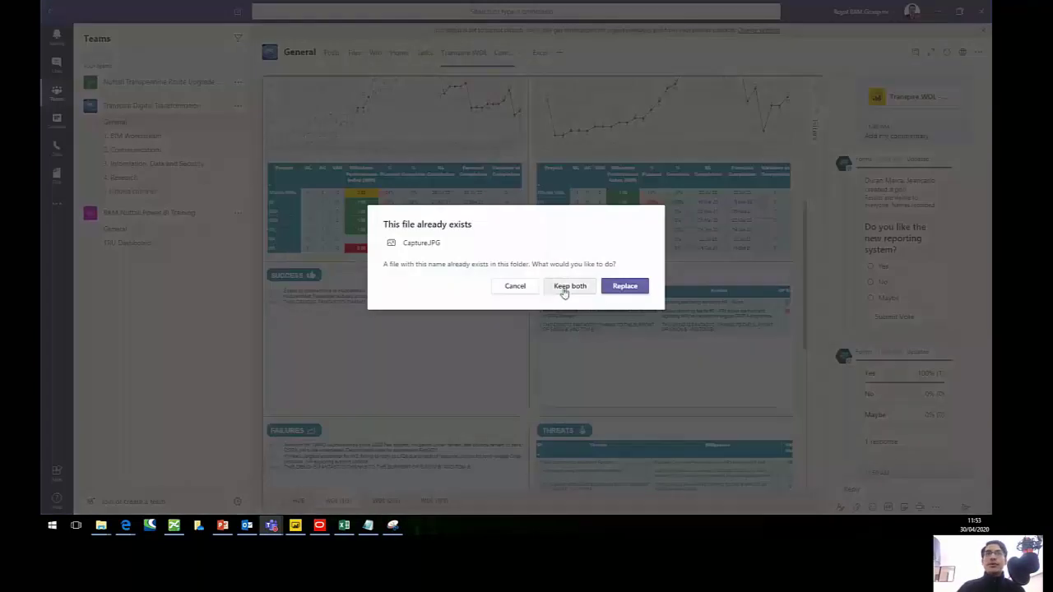
{"action": "left_click", "coordinate": [624, 286]}
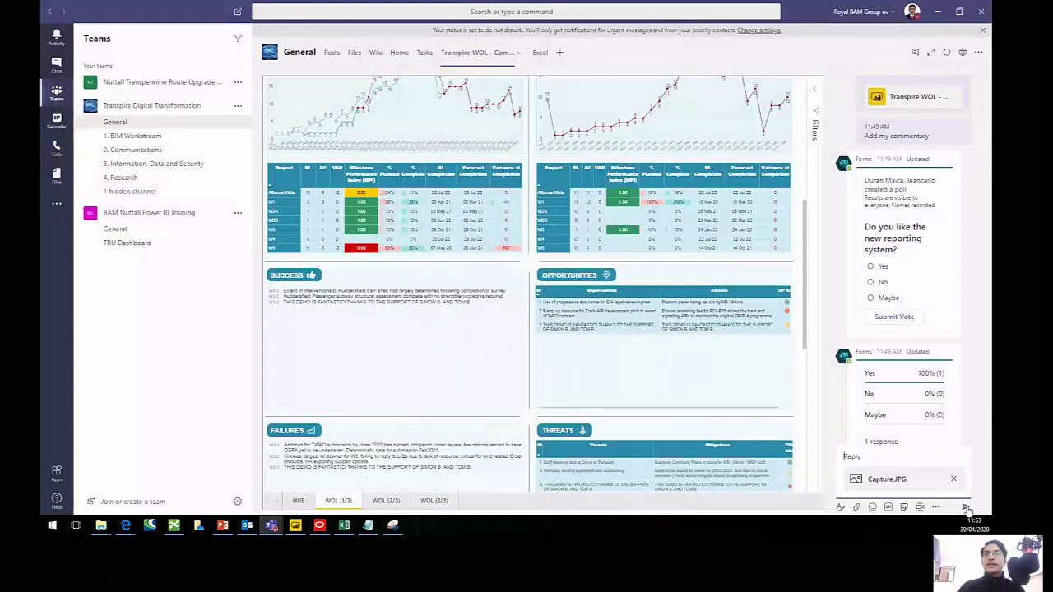
{"action": "left_click", "coordinate": [965, 507]}
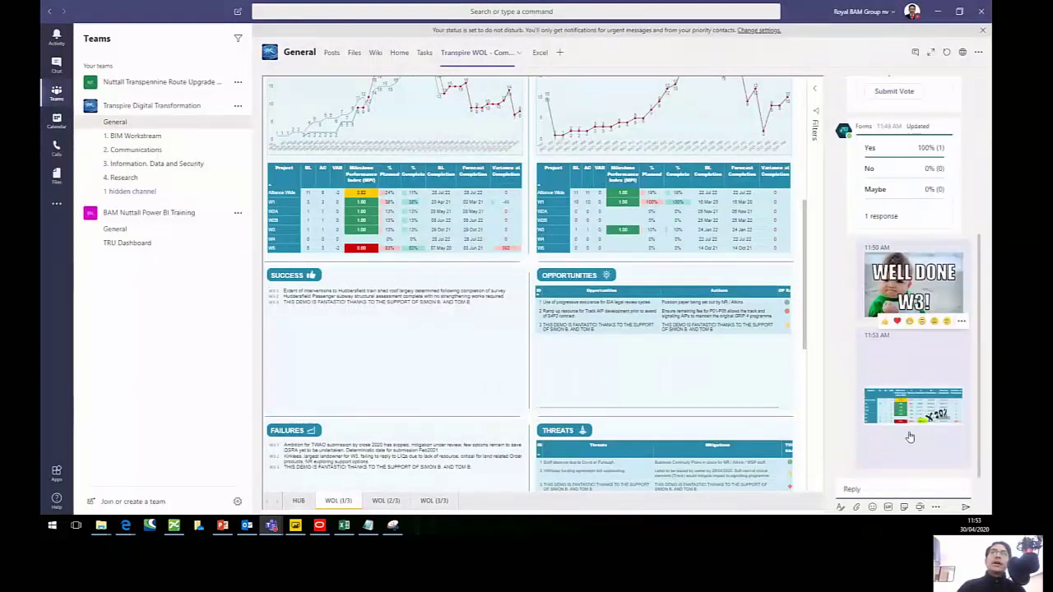
- Insert a table of two columns and three rows in a new formatted reply, with the headers Project and Action
{"action": "left_click", "coordinate": [839, 507]}
{"action": "left_click", "coordinate": [947, 324]}
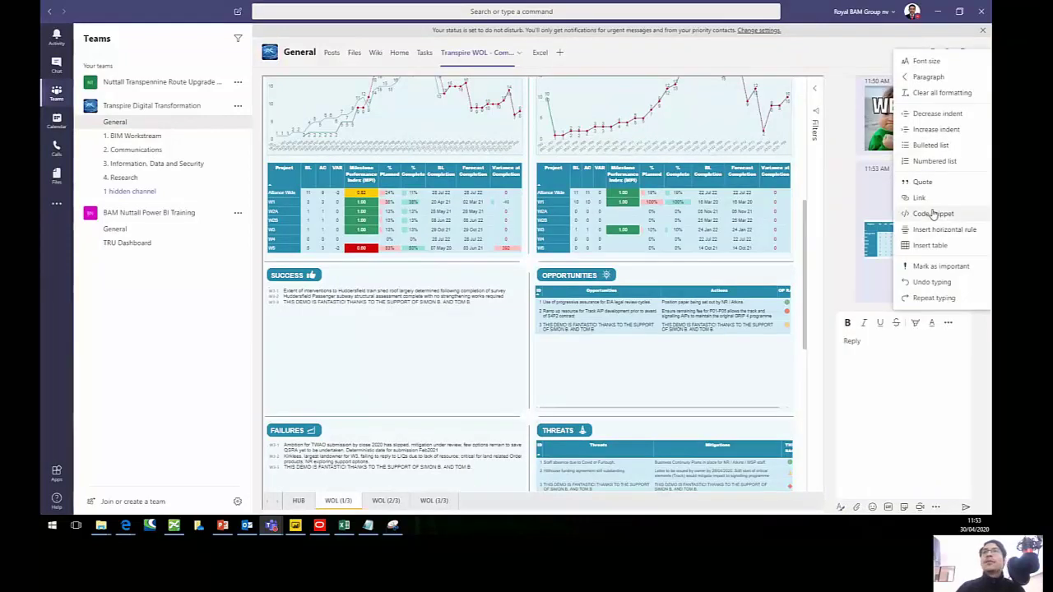
{"action": "mouse_move", "coordinate": [928, 246]}
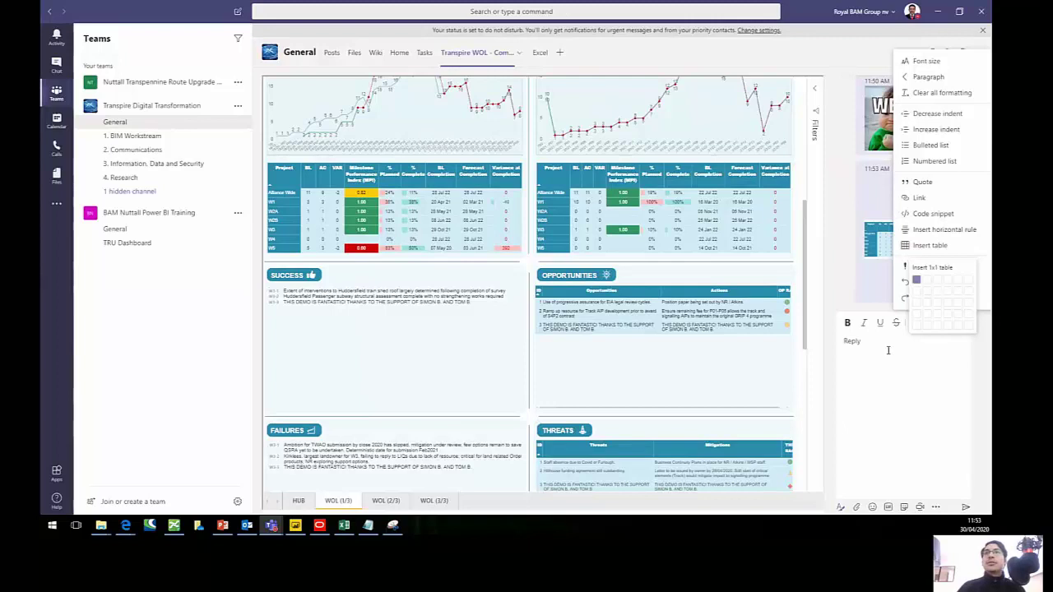
{"action": "left_click", "coordinate": [927, 303]}
{"action": "type", "text": "Projec"}
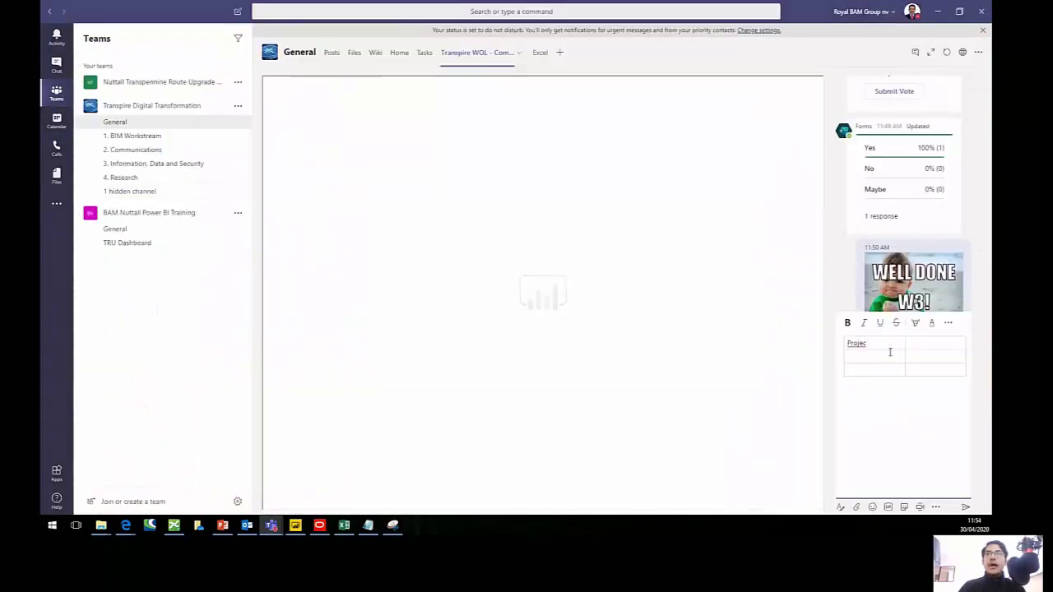
{"action": "left_click", "coordinate": [884, 345]}
{"action": "type", "text": "t"}
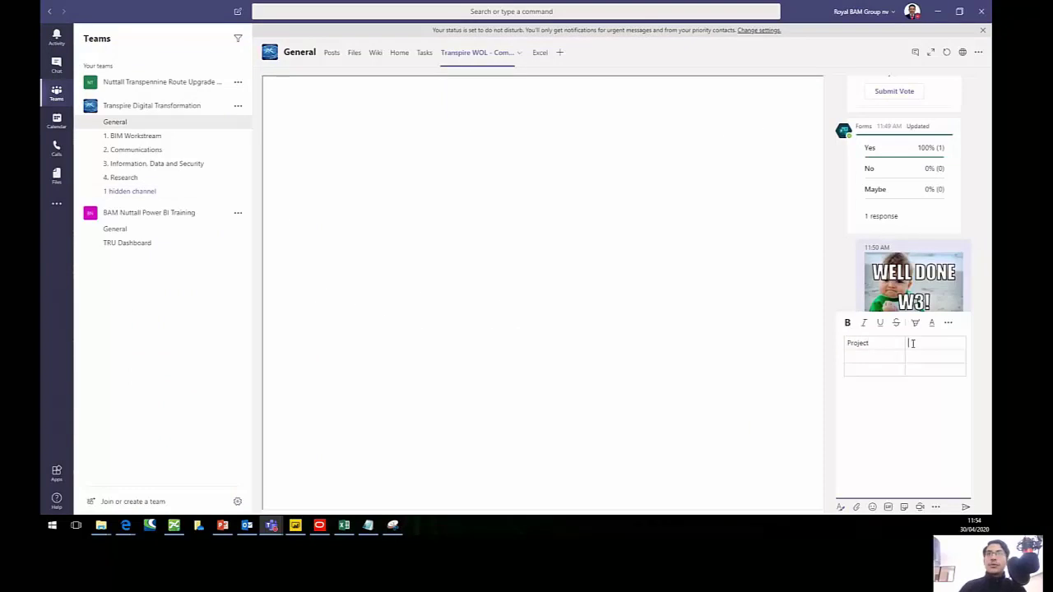
{"action": "left_click", "coordinate": [915, 342]}
{"action": "type", "text": "Action"}
- Fill the table rows with W1 "Remove Budget" and W3 "Insert Comments", and send the reply
{"action": "key", "text": "Tab"}
{"action": "type", "text": "W1 "}
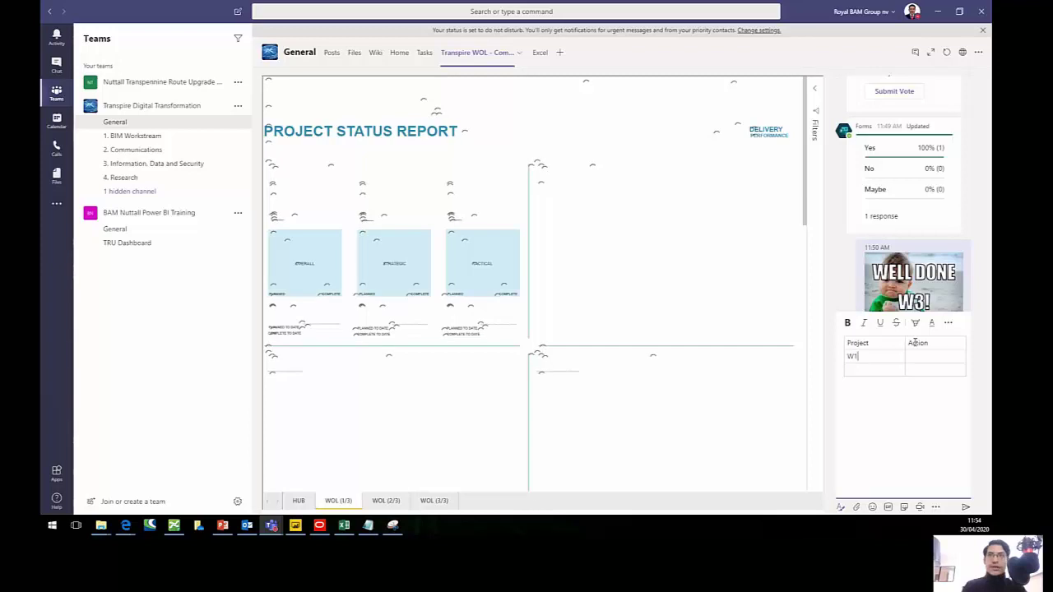
{"action": "type", "text": "Remove Budget"}
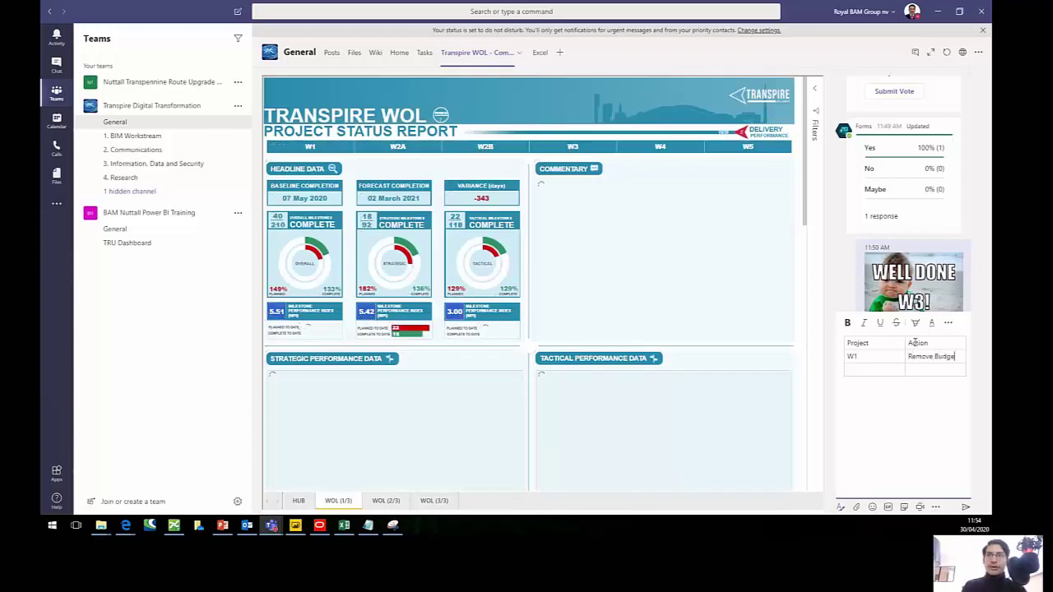
{"action": "key", "text": "Tab"}
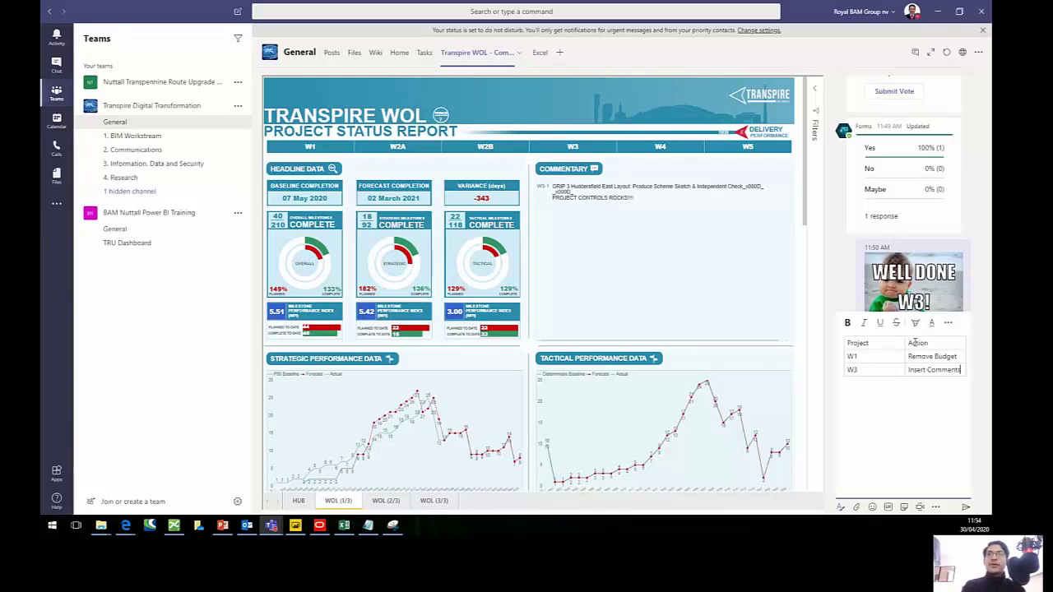
{"action": "left_click", "coordinate": [966, 506]}
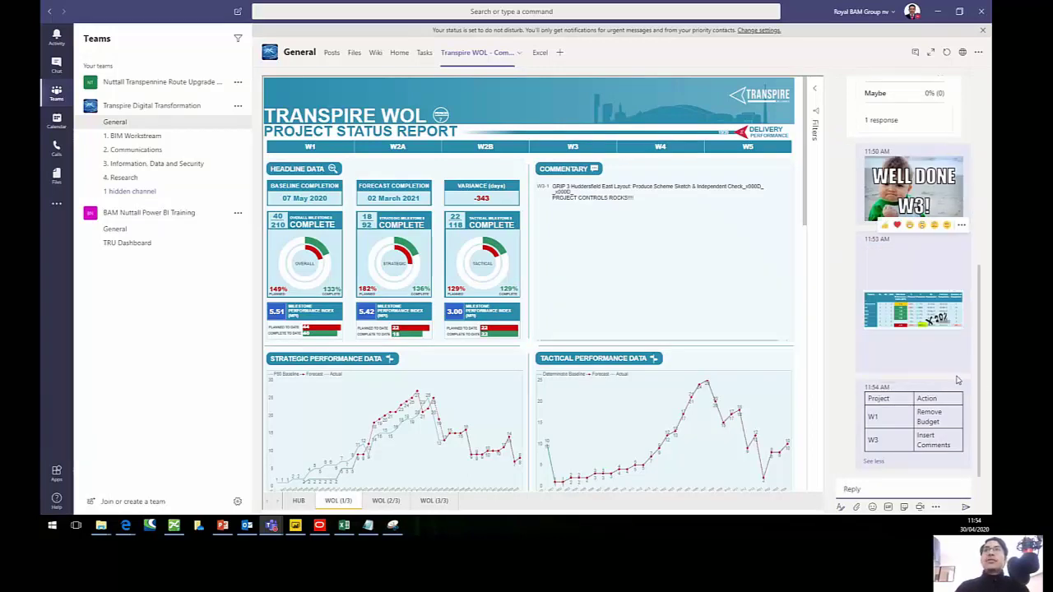
- Share the project action table message from the Teams conversation by email, addressing it to the presenter's own work address, and send it
{"action": "left_click", "coordinate": [961, 374]}
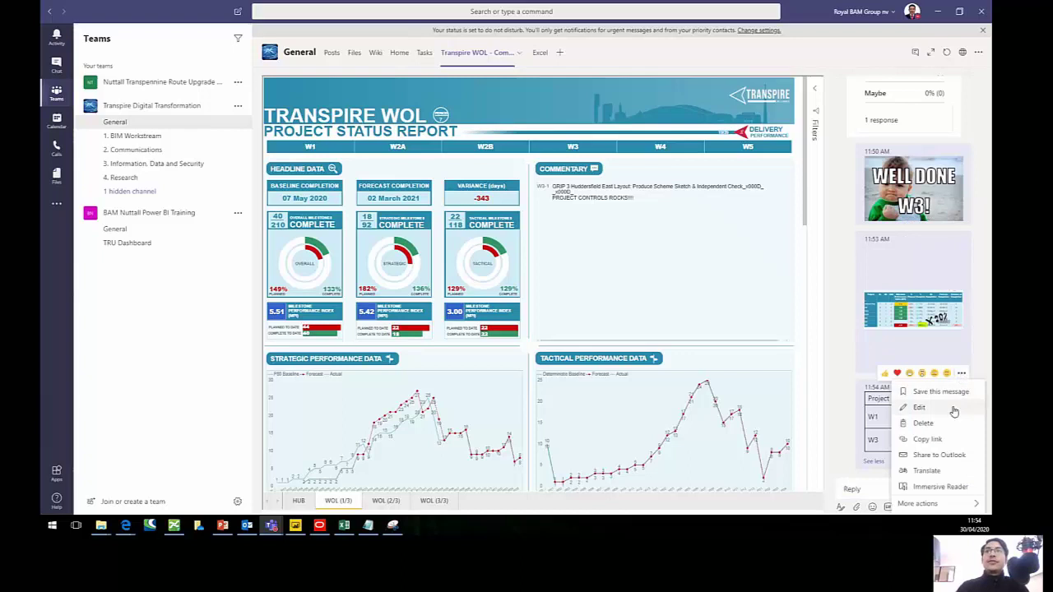
{"action": "left_click", "coordinate": [950, 461]}
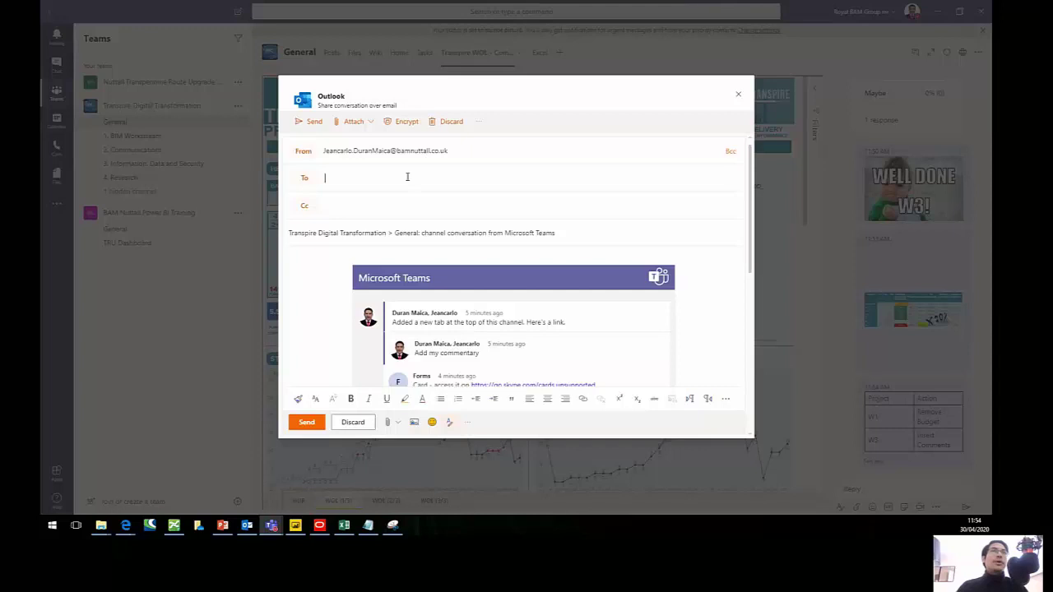
{"action": "left_click", "coordinate": [407, 177]}
{"action": "type", "text": "jea"}
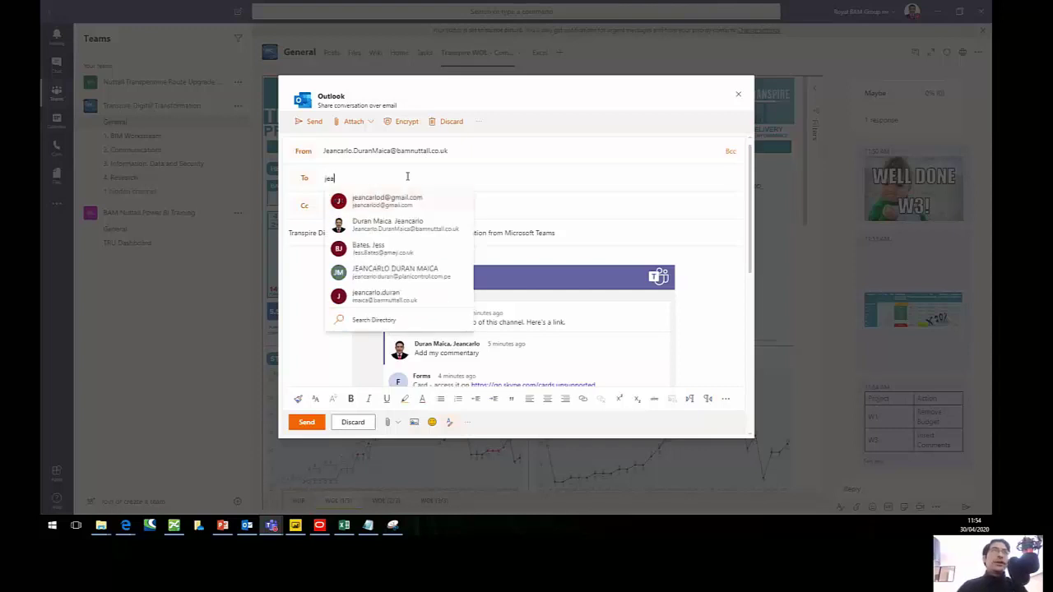
{"action": "left_click", "coordinate": [411, 224]}
{"action": "left_click", "coordinate": [299, 123]}
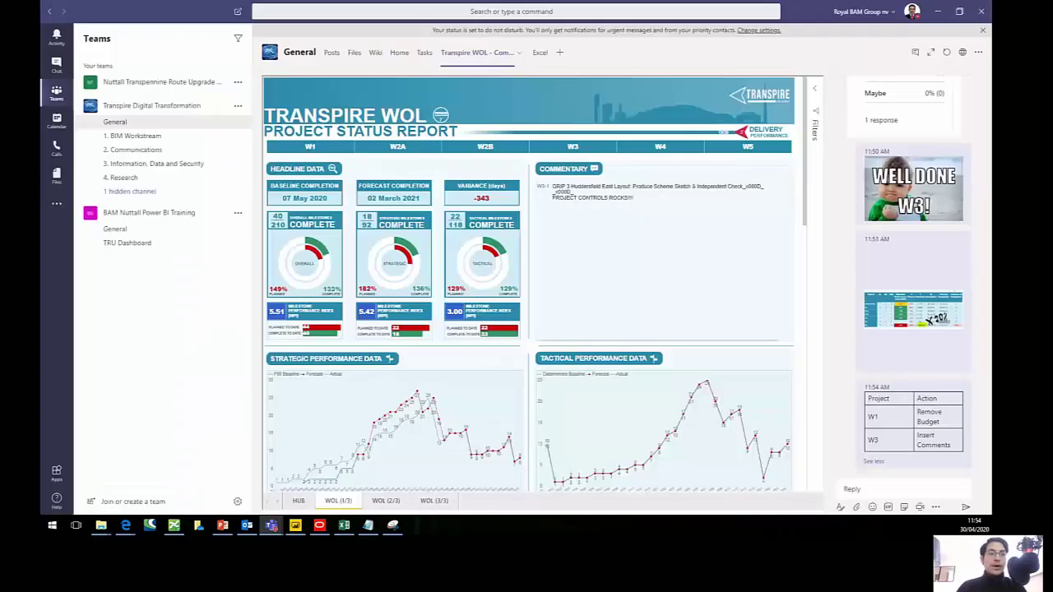
- Switch to Outlook and open its send and receive commands, and return to the report in Teams
{"action": "key", "text": "alt+Tab"}
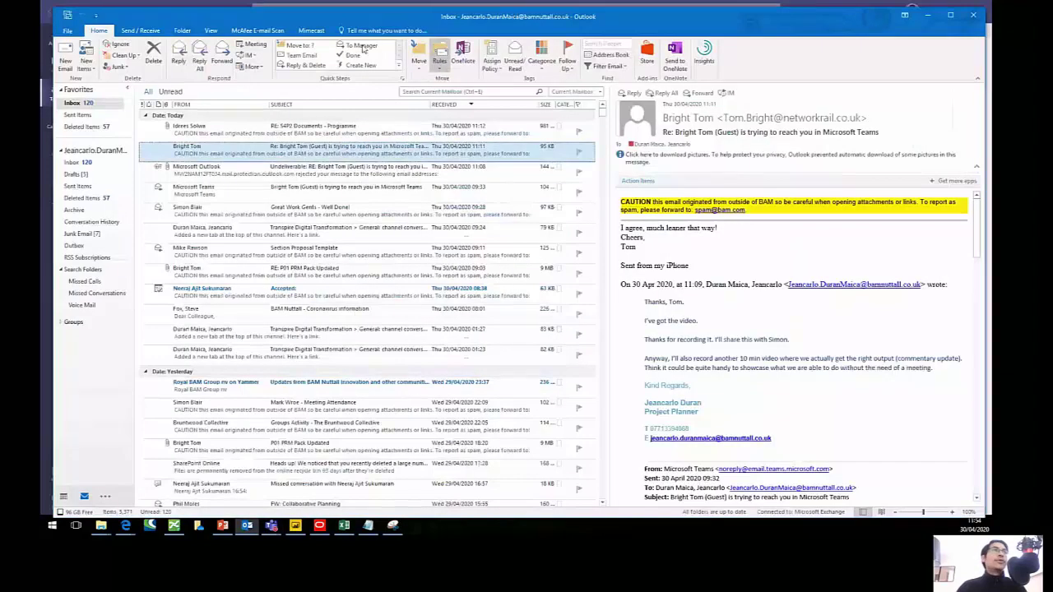
{"action": "left_click", "coordinate": [141, 30]}
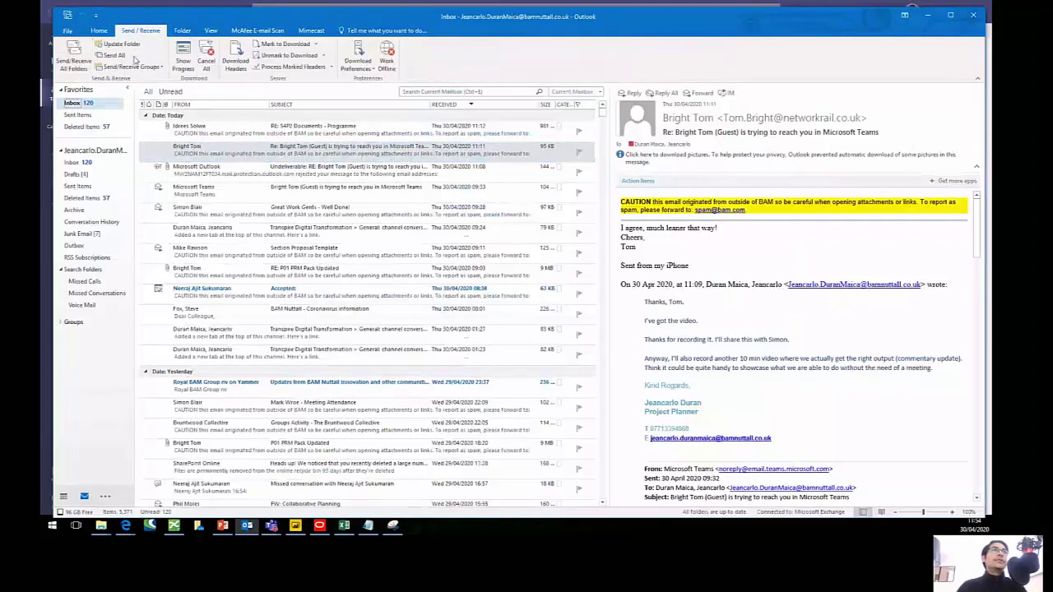
{"action": "left_click", "coordinate": [927, 14]}
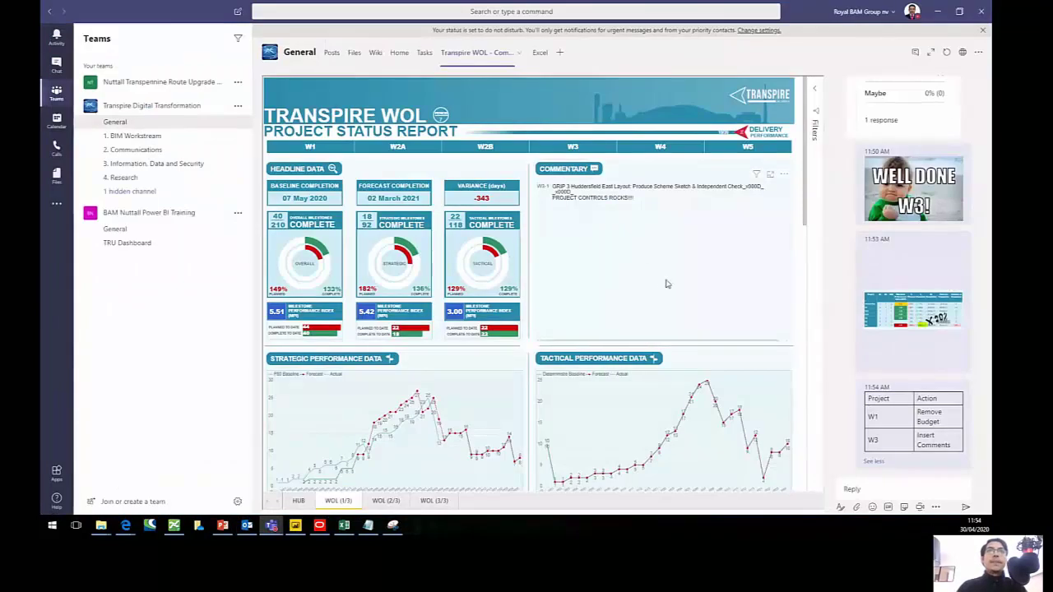
{"action": "scroll", "coordinate": [665, 285], "scroll_direction": "down", "scroll_amount": 3}
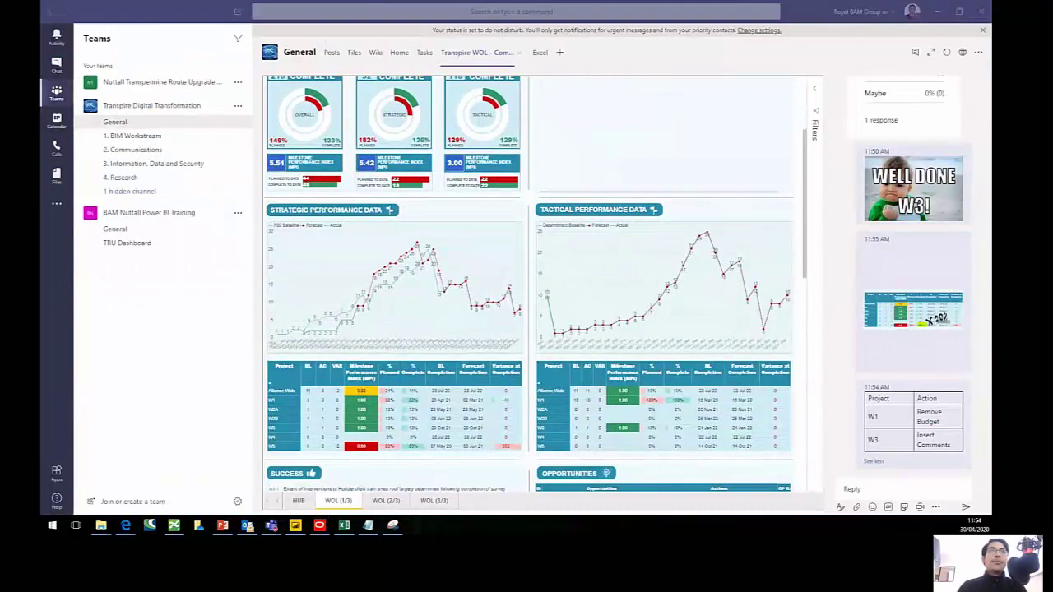
- Read through the received Teams channel conversation email in Outlook and minimize the message
{"action": "left_click", "coordinate": [247, 525]}
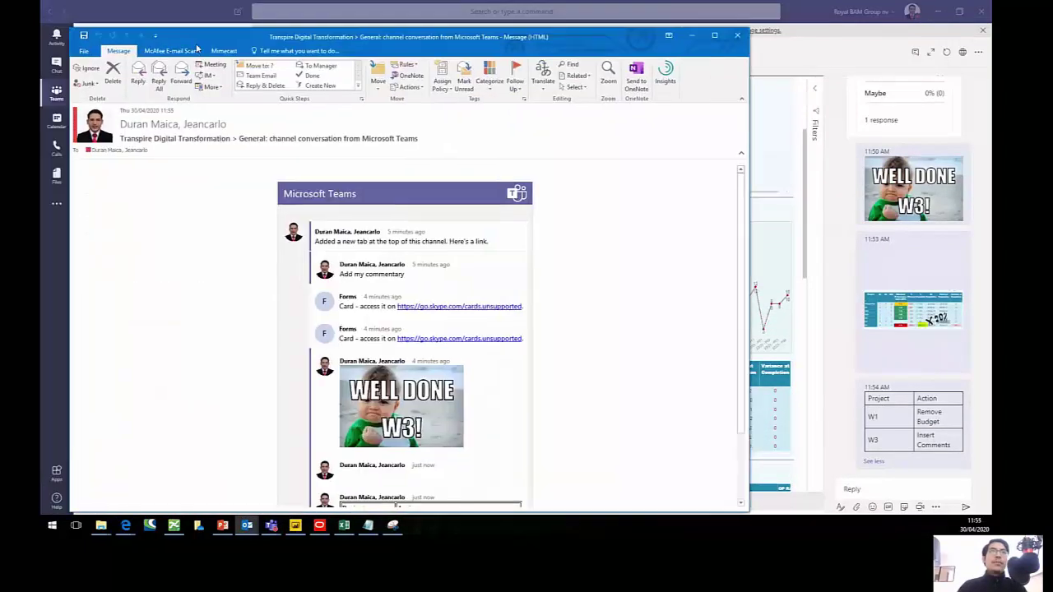
{"action": "scroll", "coordinate": [453, 329], "scroll_direction": "down", "scroll_amount": 3}
{"action": "scroll", "coordinate": [481, 414], "scroll_direction": "up", "scroll_amount": 2}
{"action": "scroll", "coordinate": [481, 414], "scroll_direction": "down", "scroll_amount": 2}
{"action": "scroll", "coordinate": [458, 385], "scroll_direction": "up", "scroll_amount": 2}
{"action": "scroll", "coordinate": [529, 277], "scroll_direction": "up", "scroll_amount": 1}
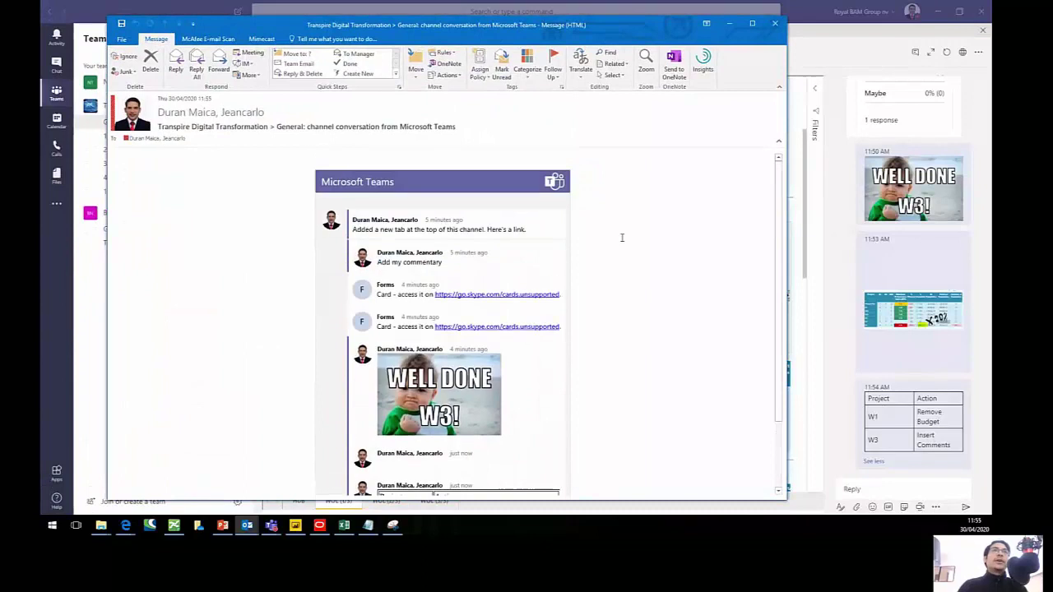
{"action": "left_click", "coordinate": [729, 24]}
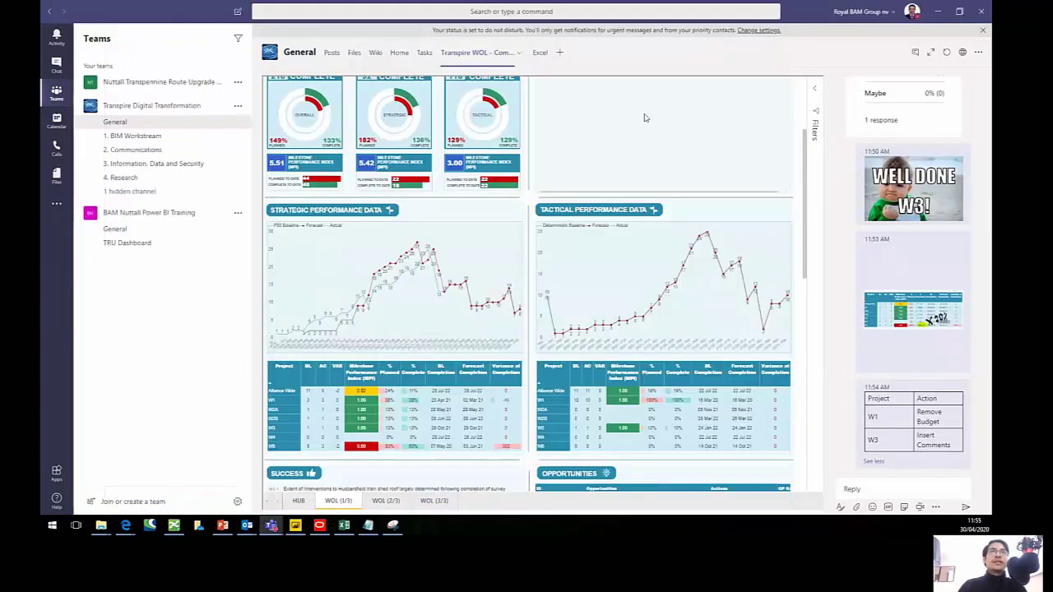
- Review the milestone tables on the WOL (1/3) page and look over the HUB page's programme, commercial, opportunities and threats sections
{"action": "scroll", "coordinate": [556, 420], "scroll_direction": "down", "scroll_amount": 3}
{"action": "scroll", "coordinate": [556, 421], "scroll_direction": "down", "scroll_amount": 3}
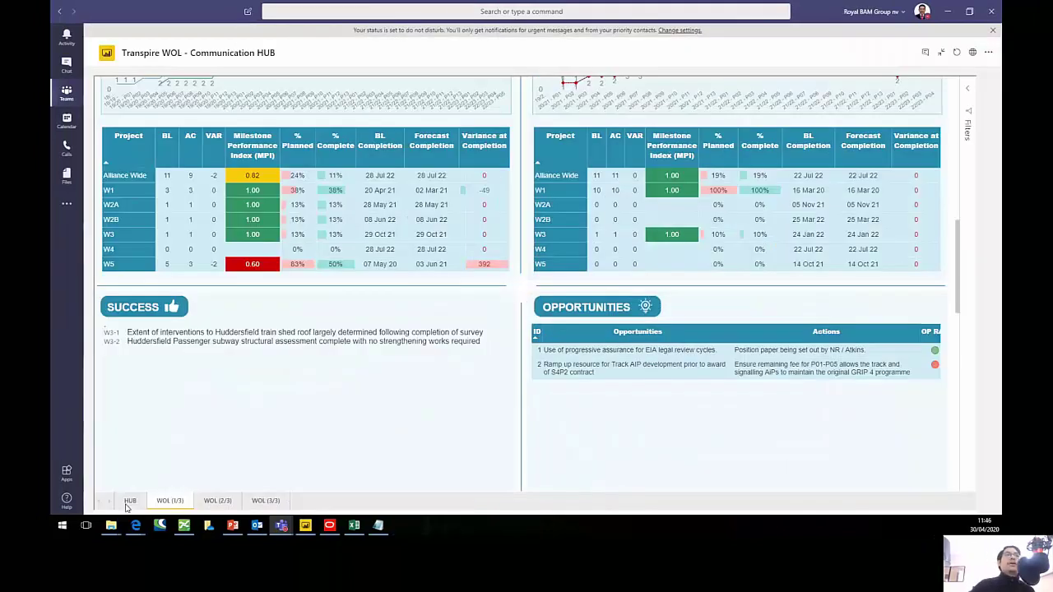
{"action": "left_click", "coordinate": [129, 503]}
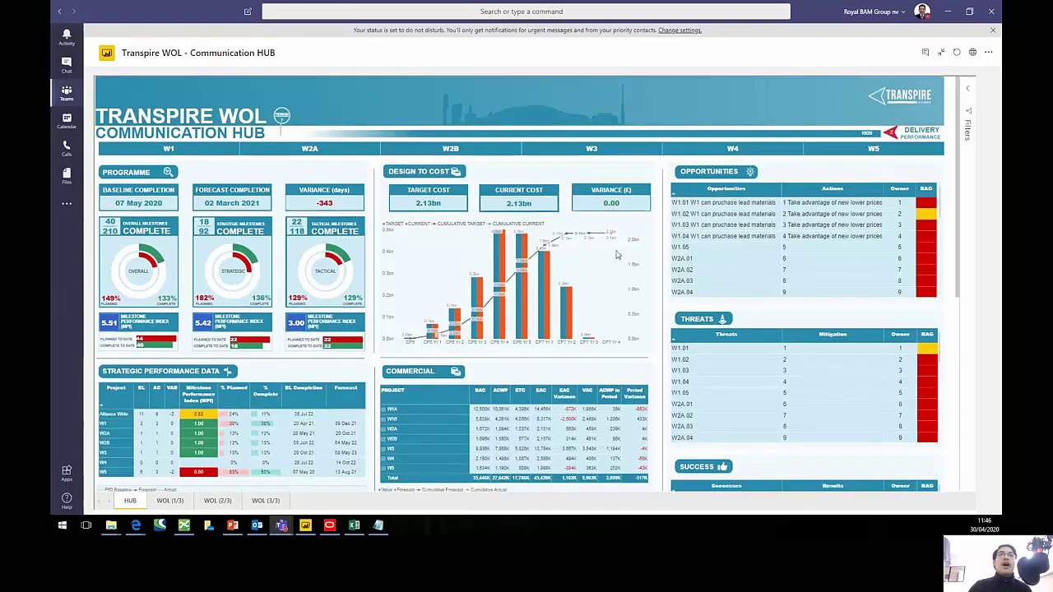
{"action": "scroll", "coordinate": [694, 339], "scroll_direction": "down", "scroll_amount": 2}
{"action": "scroll", "coordinate": [699, 333], "scroll_direction": "up", "scroll_amount": 2}
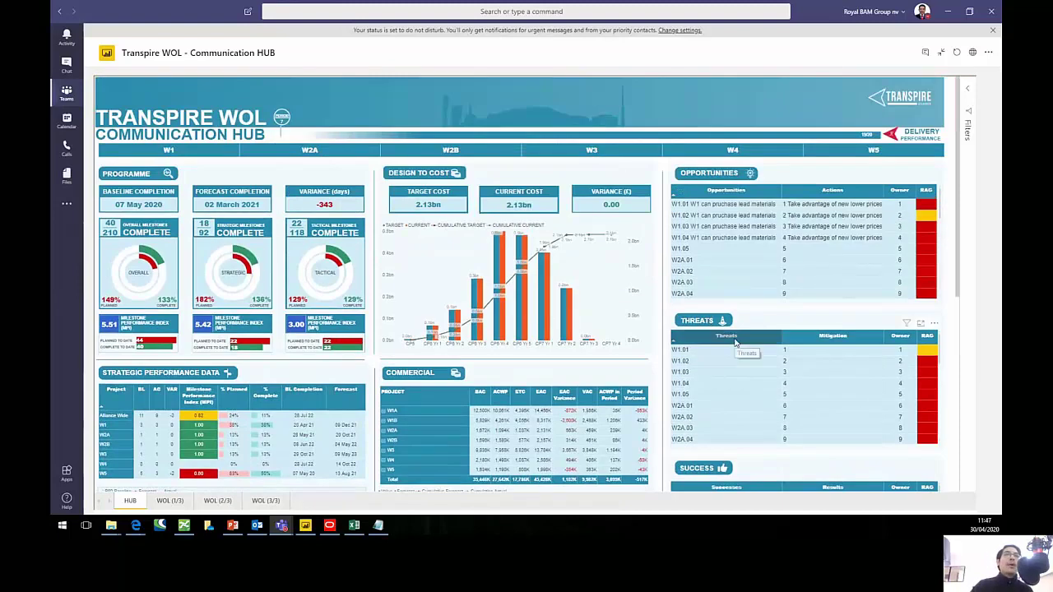
{"action": "scroll", "coordinate": [730, 334], "scroll_direction": "down", "scroll_amount": 3}
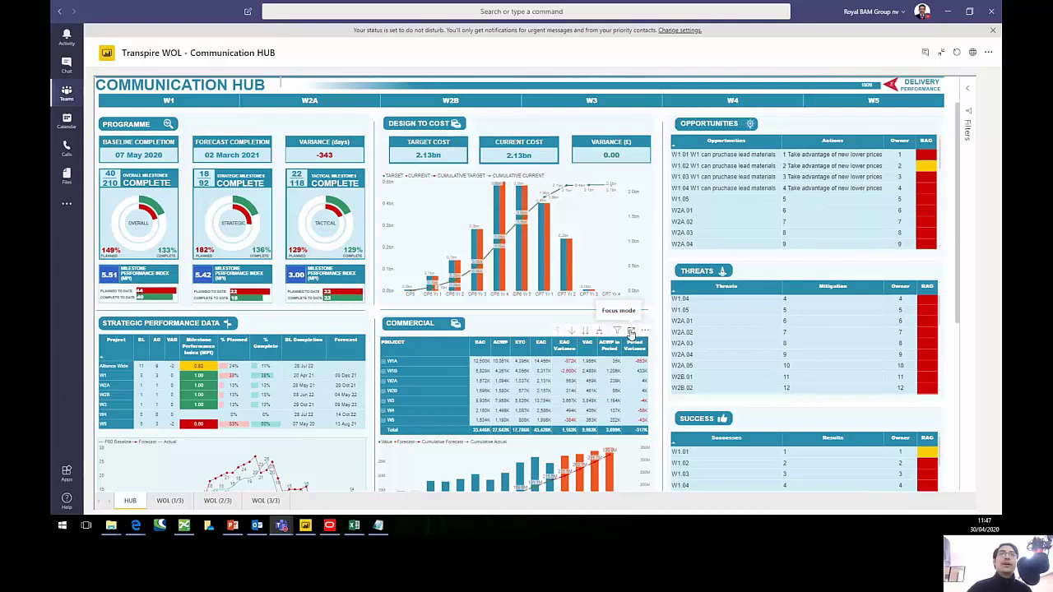
- Show the HUB's Commercial table in focus mode and drill through from project W1B to WOL (2/3)
{"action": "left_click", "coordinate": [631, 332]}
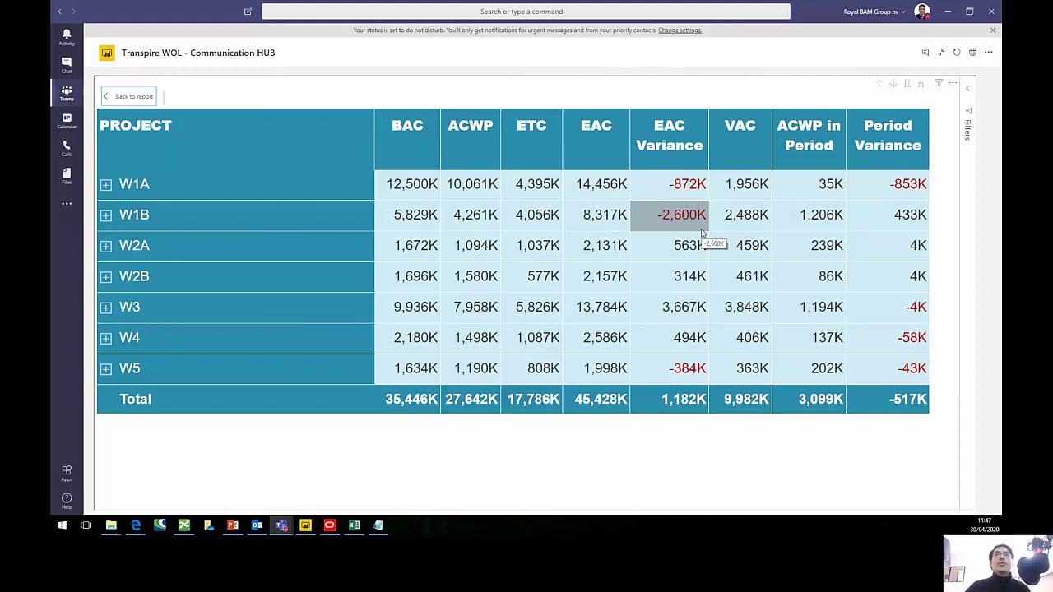
{"action": "right_click", "coordinate": [138, 221]}
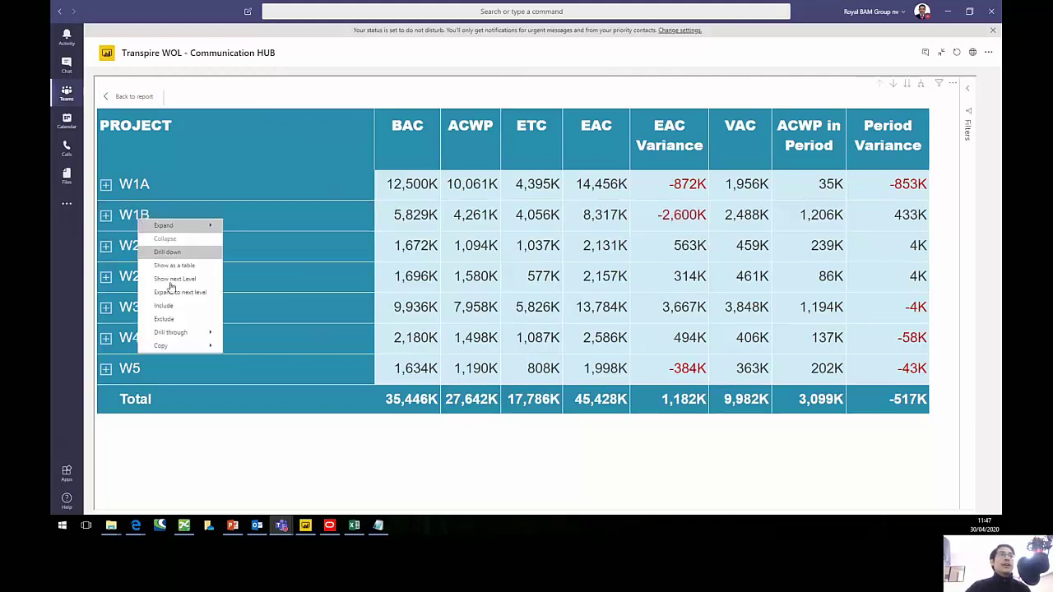
{"action": "mouse_move", "coordinate": [180, 334]}
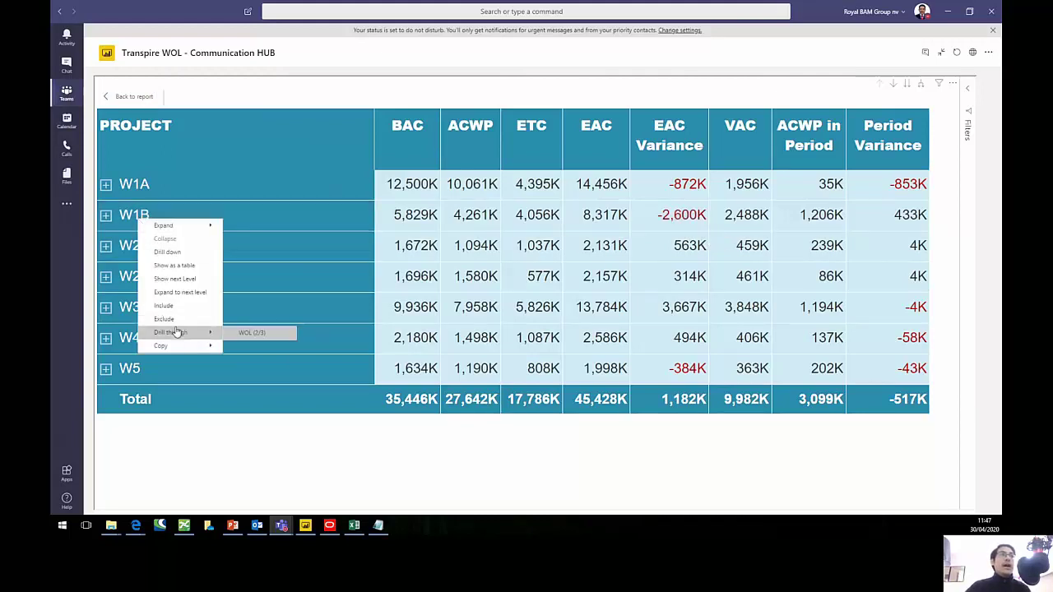
{"action": "left_click", "coordinate": [251, 333]}
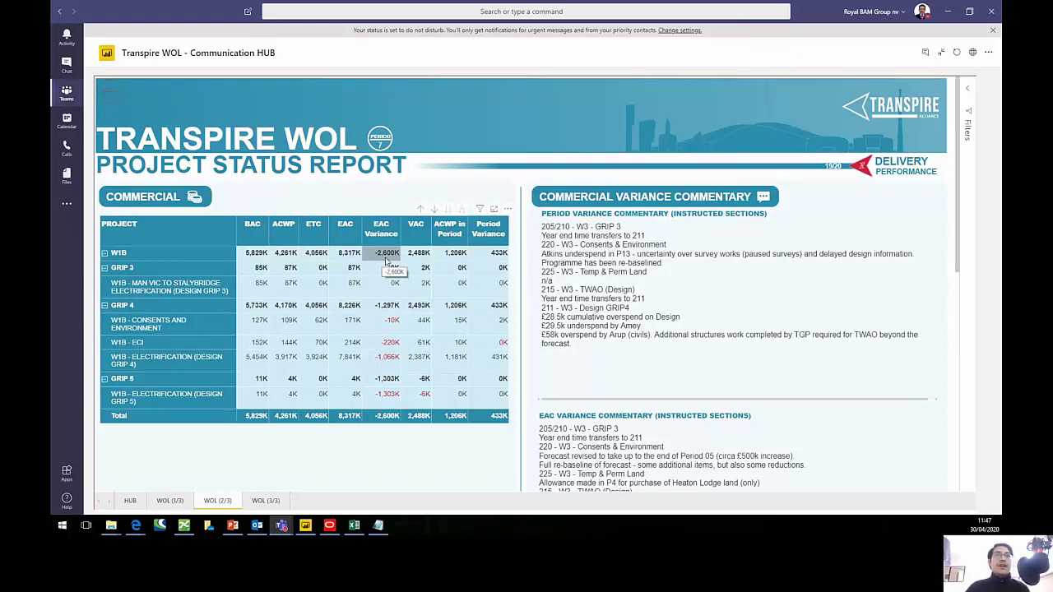
- Examine the W1B commercial breakdown and the EAC variance commentary on the WOL (2/3) page
{"action": "scroll", "coordinate": [695, 369], "scroll_direction": "down", "scroll_amount": 3}
{"action": "scroll", "coordinate": [790, 357], "scroll_direction": "up", "scroll_amount": 1}
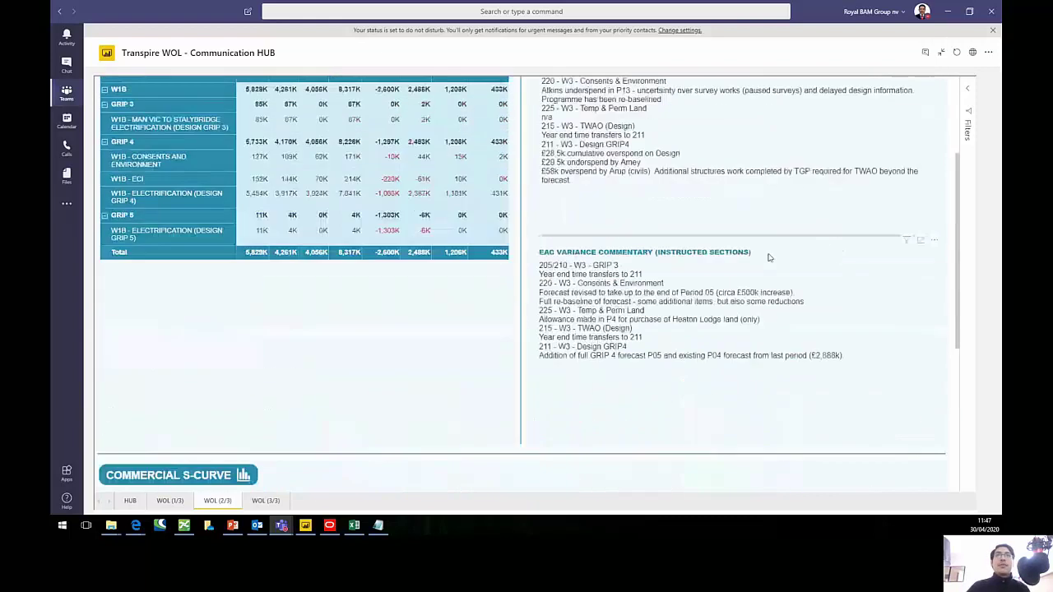
{"action": "scroll", "coordinate": [724, 321], "scroll_direction": "up", "scroll_amount": 2}
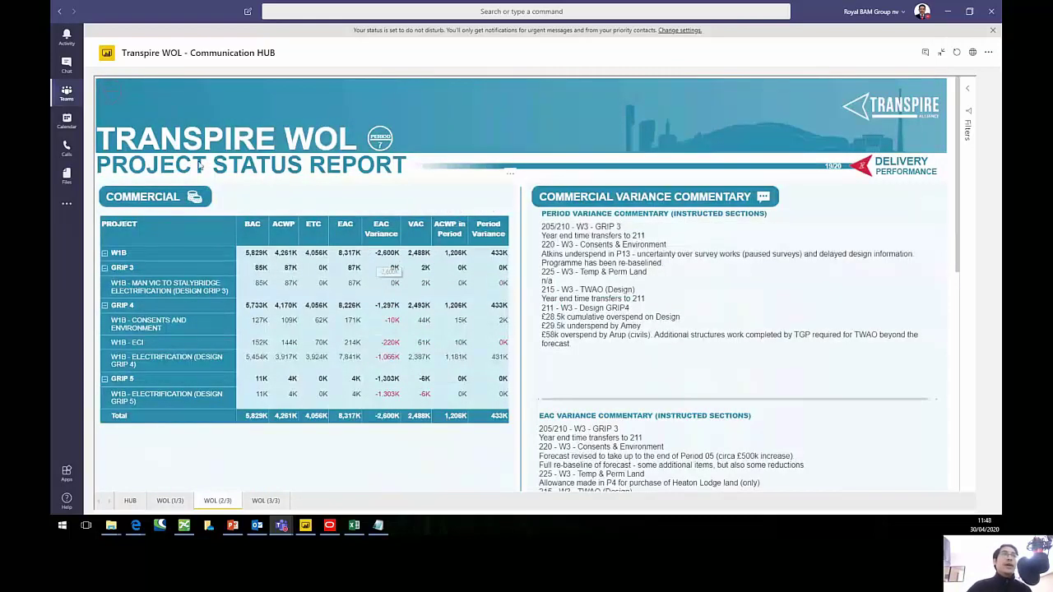
- Return to the Communication HUB page and filter it to project W3
{"action": "left_click", "coordinate": [107, 98]}
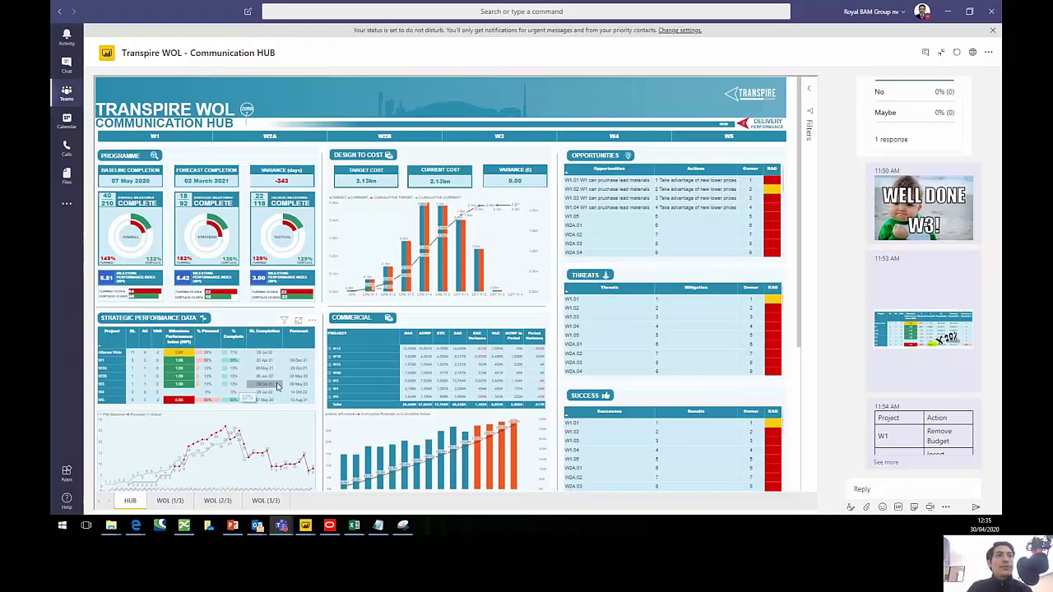
{"action": "left_click", "coordinate": [488, 142]}
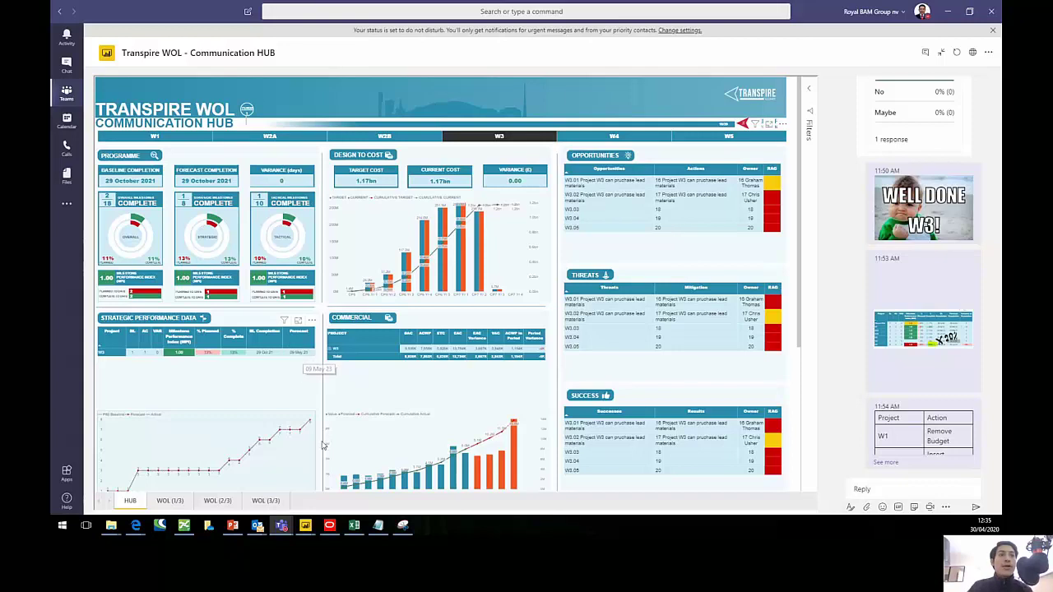
- Switch to Primavera P6 and select the MS08 - G5-8 Contract Award activity in Project W3's strategic milestones
{"action": "left_click", "coordinate": [329, 525]}
{"action": "scroll", "coordinate": [290, 164], "scroll_direction": "up", "scroll_amount": 2}
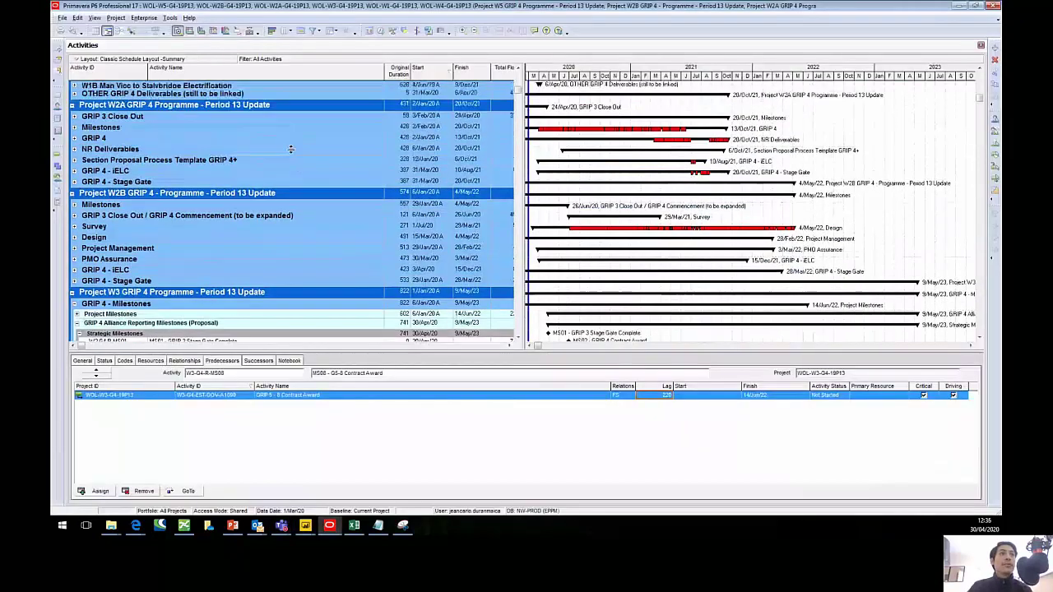
{"action": "scroll", "coordinate": [290, 149], "scroll_direction": "up", "scroll_amount": 3}
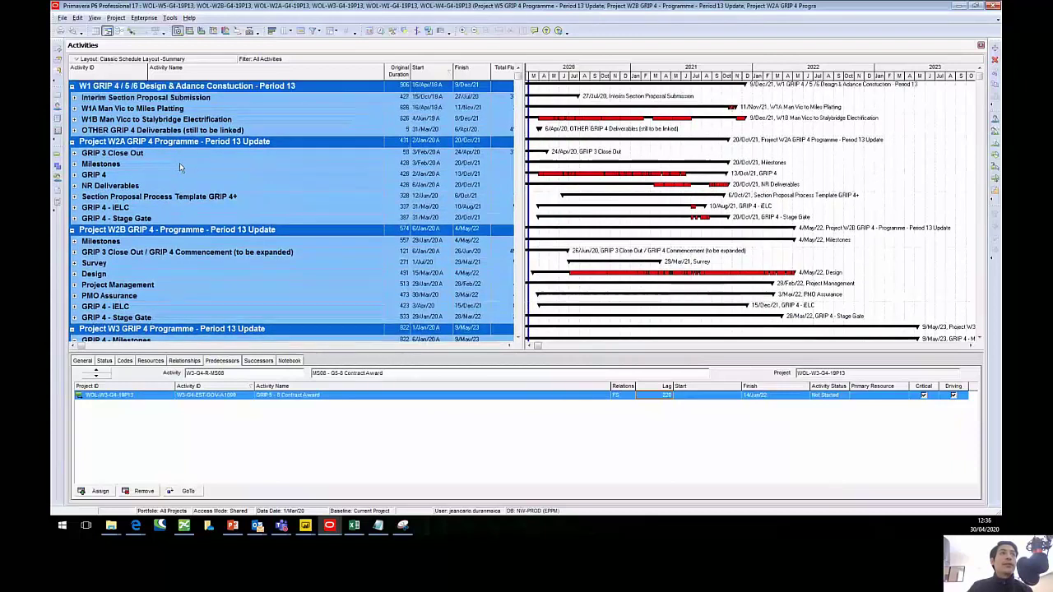
{"action": "scroll", "coordinate": [181, 163], "scroll_direction": "down", "scroll_amount": 2}
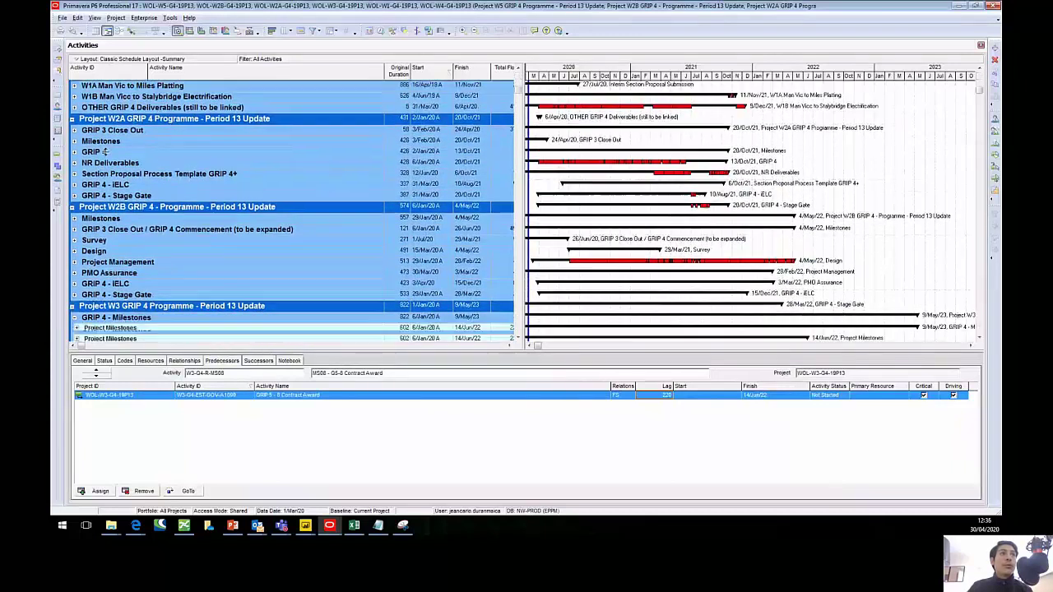
{"action": "scroll", "coordinate": [105, 151], "scroll_direction": "down", "scroll_amount": 5}
{"action": "left_click", "coordinate": [126, 153]}
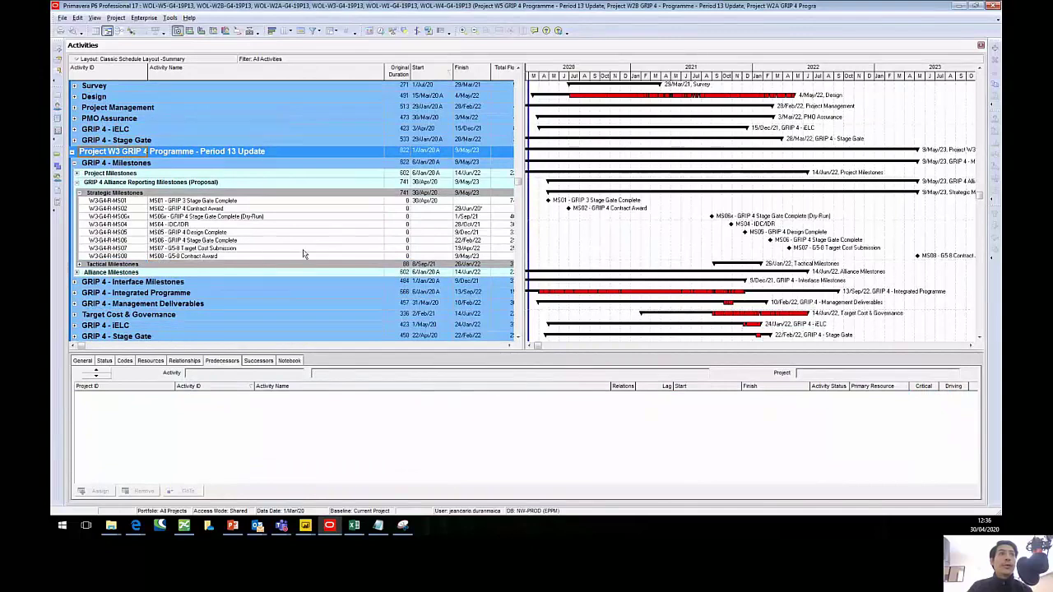
{"action": "left_click", "coordinate": [484, 257]}
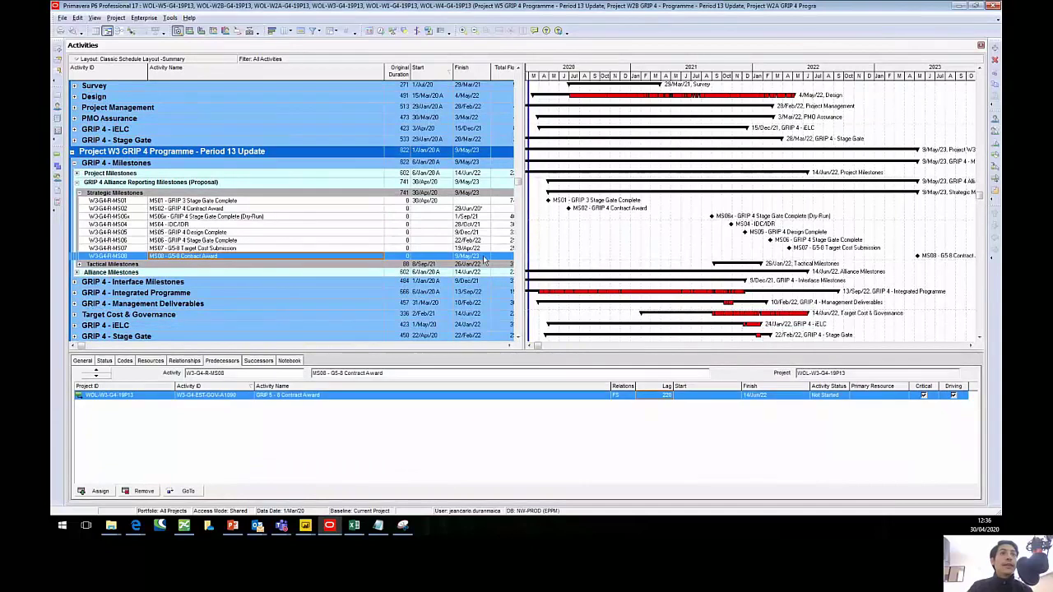
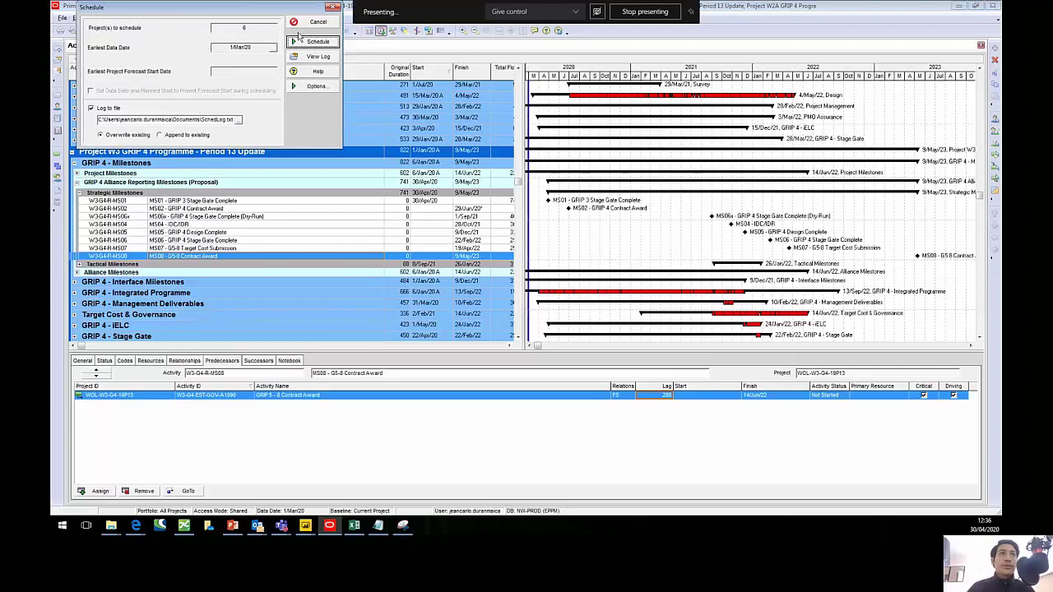
- Run the schedule calculation for the open projects with the earliest data date 1/Mar/20, logging to file
{"action": "left_click_drag", "start_coordinate": [263, 7], "coordinate": [296, 84]}
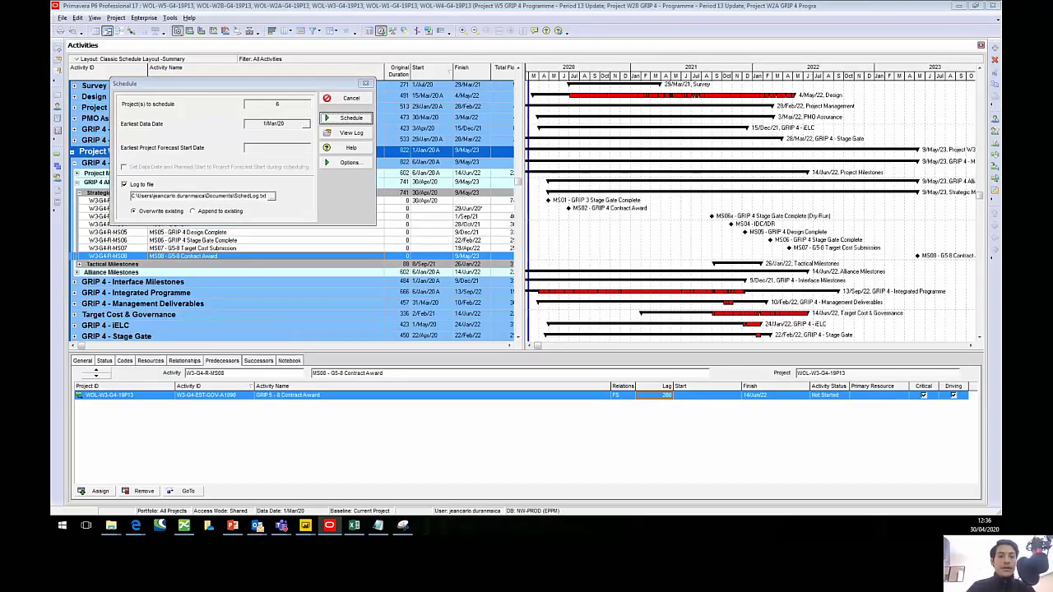
{"action": "left_click", "coordinate": [346, 118]}
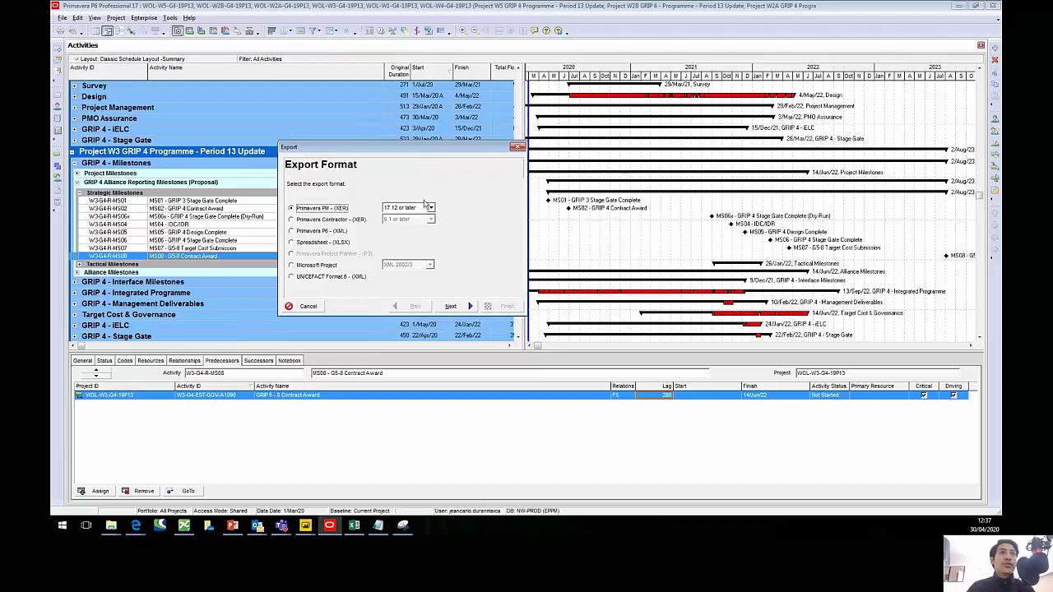
- Export all open projects to a Primavera PM XER file in version 8.2, and check P13 Update Programme.xer in the SharePoint Documents library
{"action": "left_click", "coordinate": [429, 208]}
{"action": "left_click", "coordinate": [414, 234]}
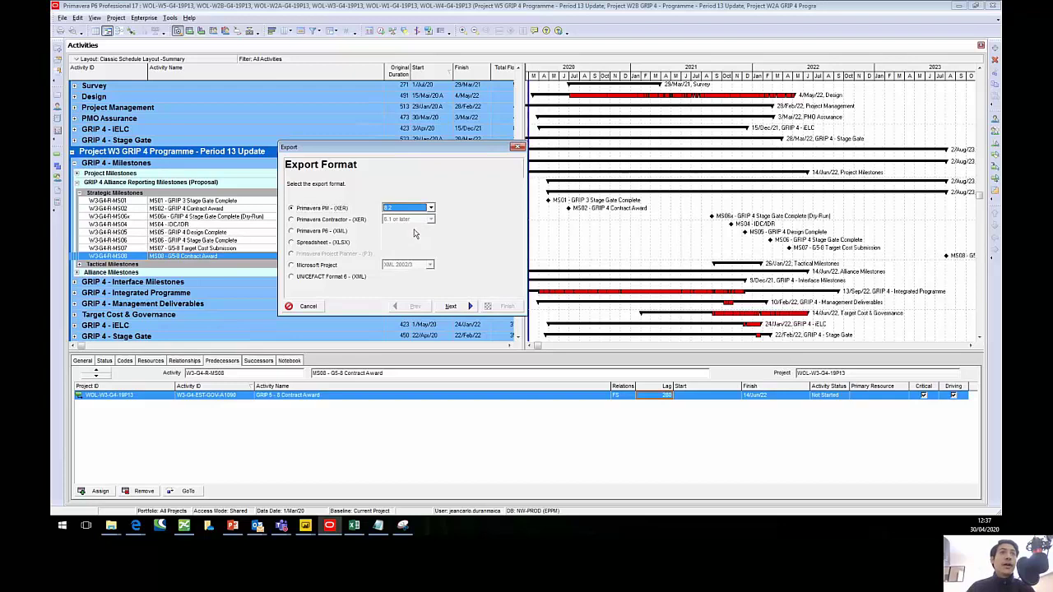
{"action": "left_click", "coordinate": [452, 308]}
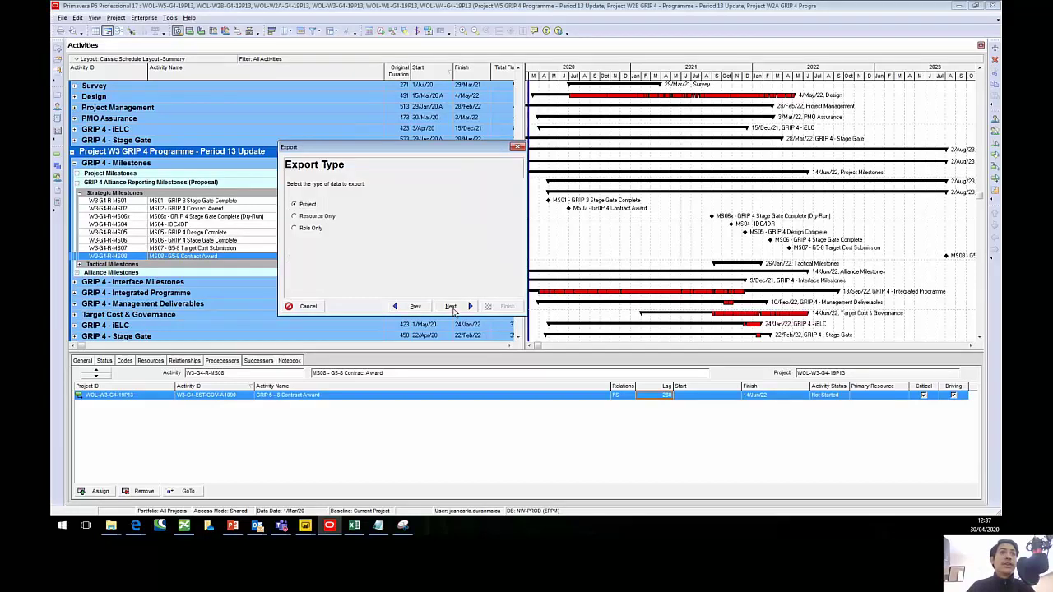
{"action": "left_click", "coordinate": [451, 307]}
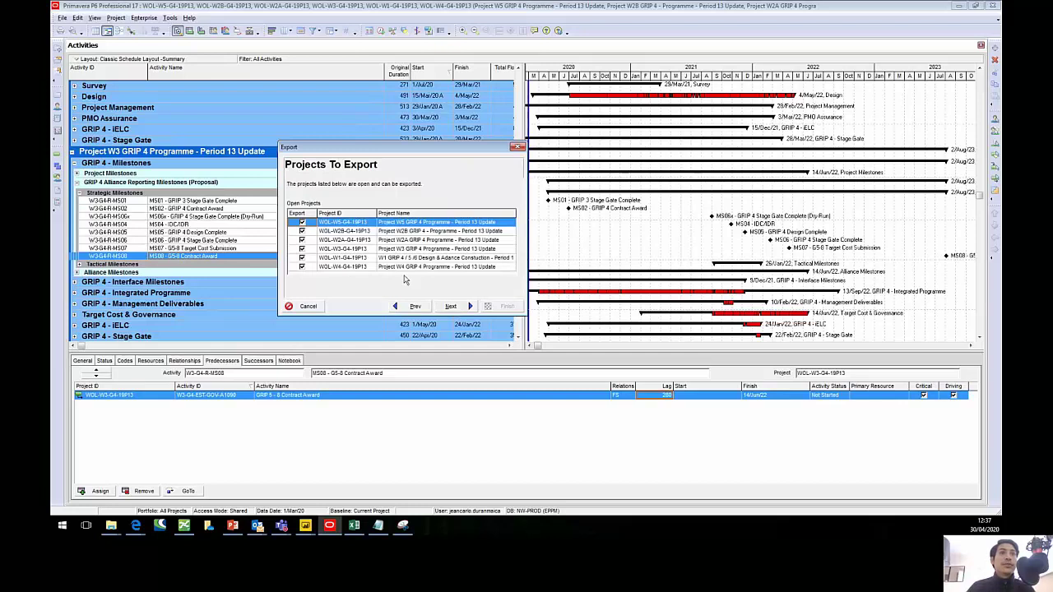
{"action": "left_click", "coordinate": [452, 306]}
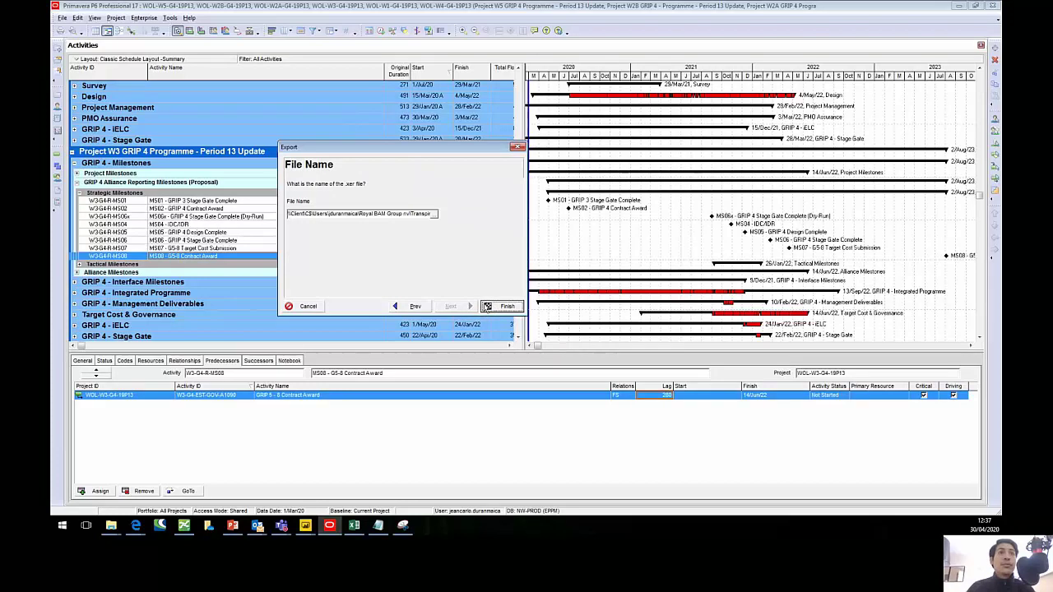
{"action": "left_click", "coordinate": [489, 308]}
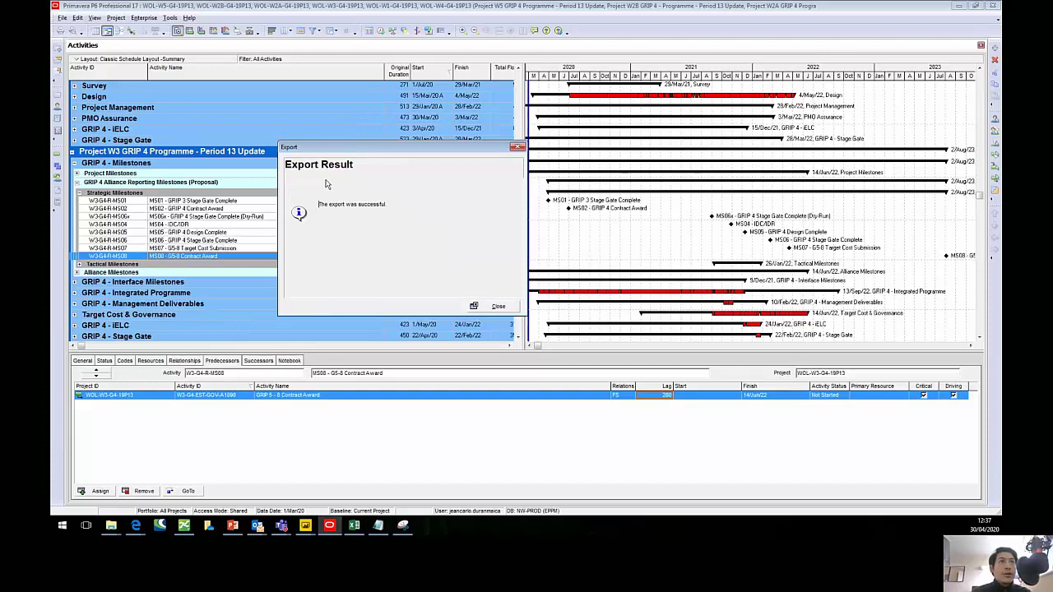
{"action": "left_click", "coordinate": [497, 305]}
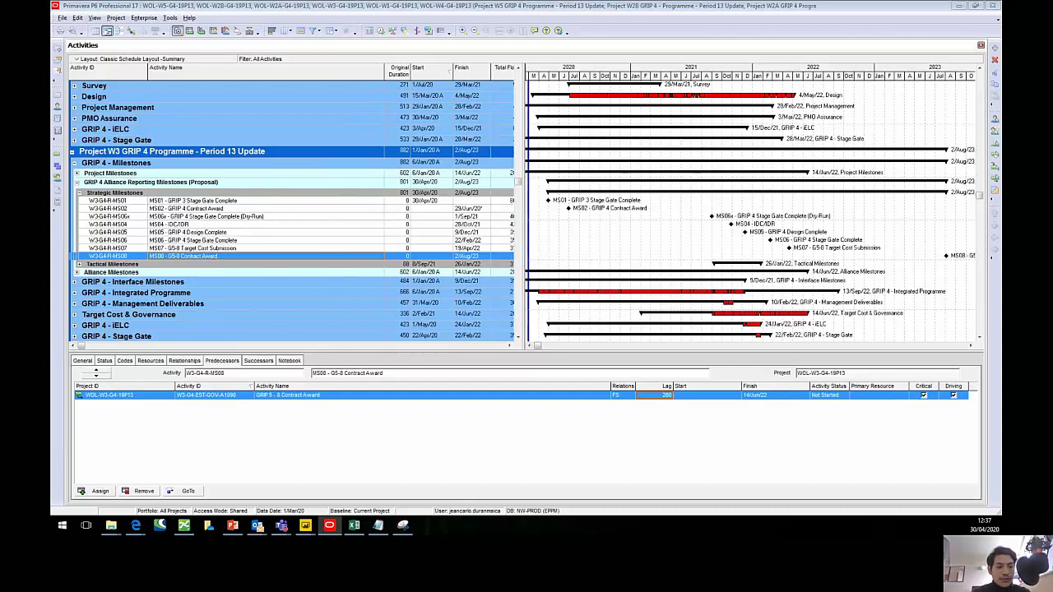
{"action": "key", "text": "alt+Tab"}
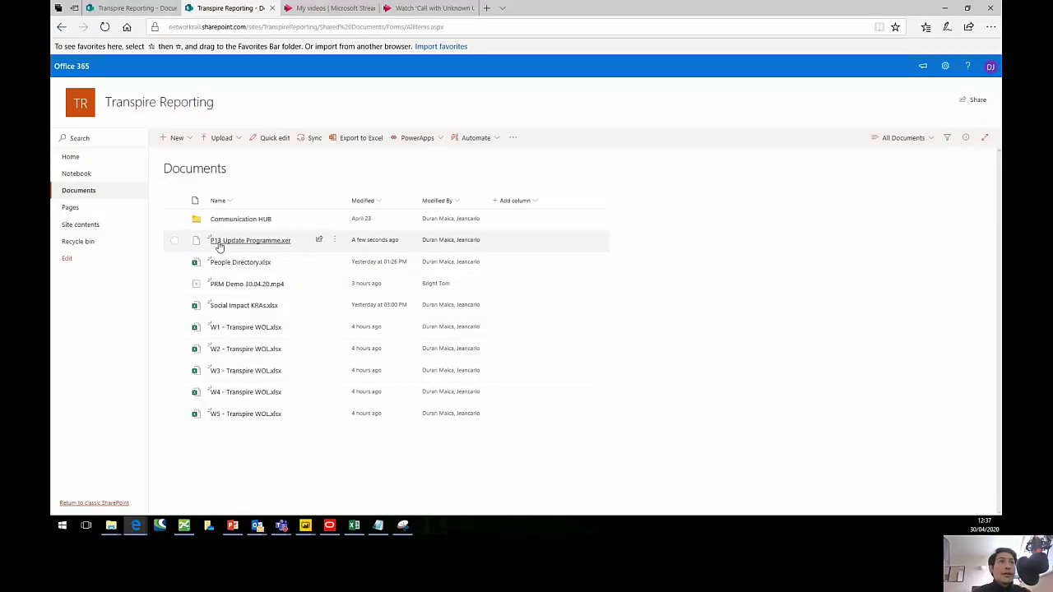
{"action": "mouse_move", "coordinate": [221, 246]}
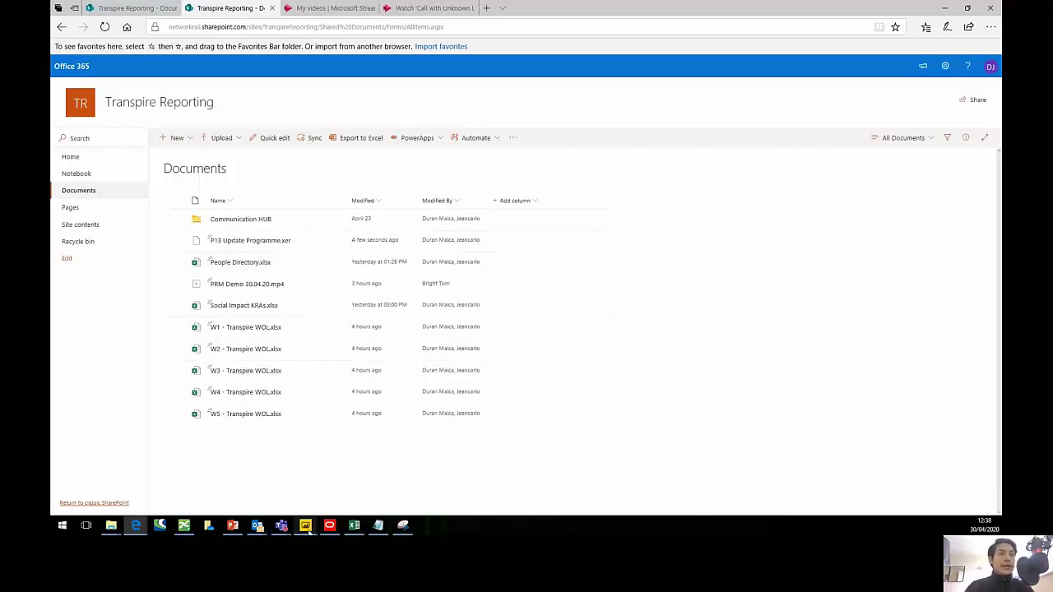
- Switch to the Transpire WOL - Communication HUB file in Power BI Desktop and refresh its data from the report view
{"action": "mouse_move", "coordinate": [309, 529]}
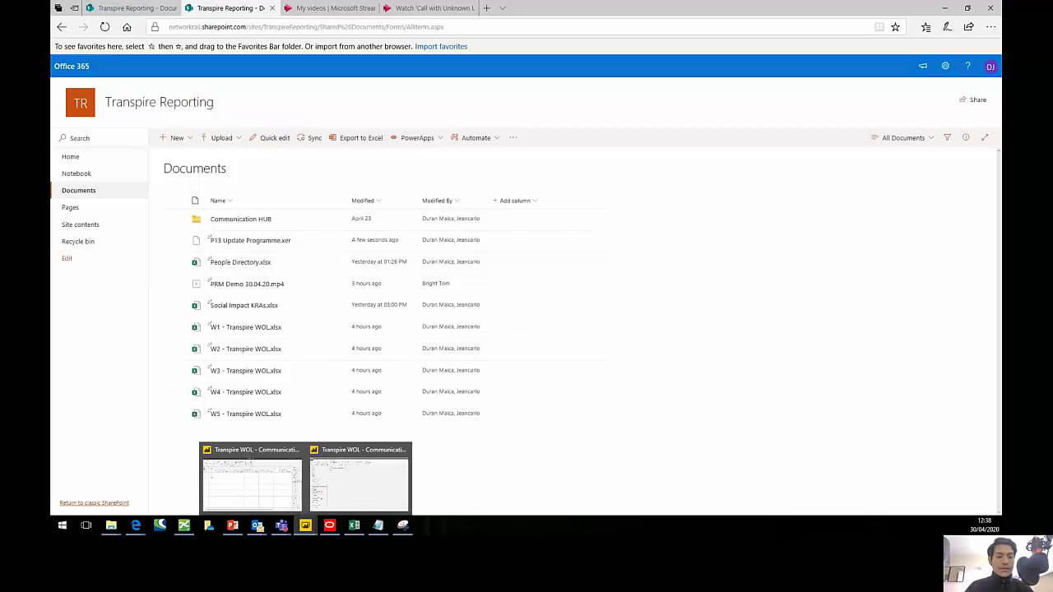
{"action": "left_click", "coordinate": [282, 496]}
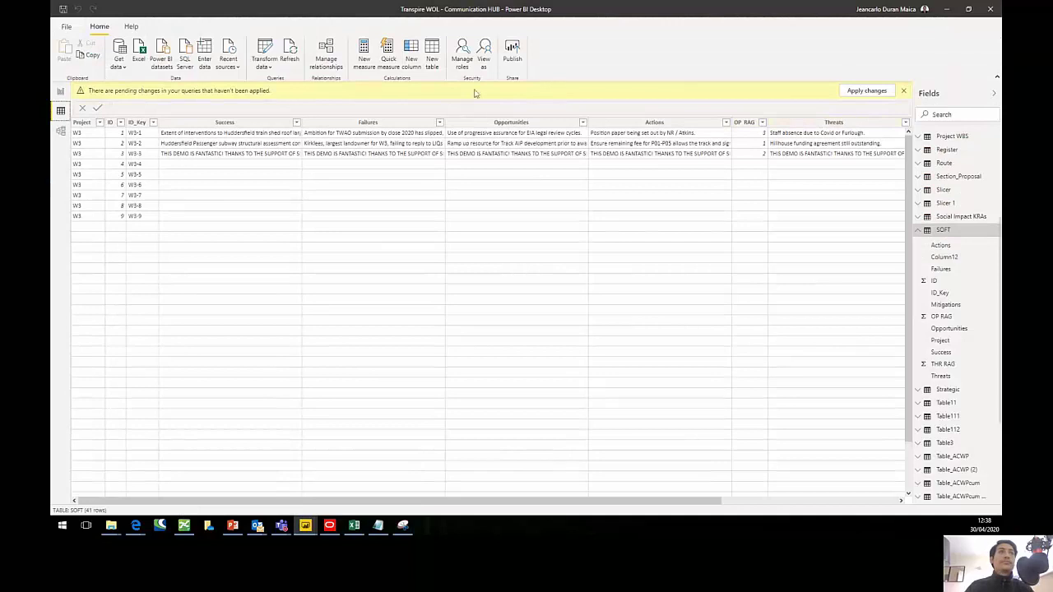
{"action": "left_click", "coordinate": [60, 92]}
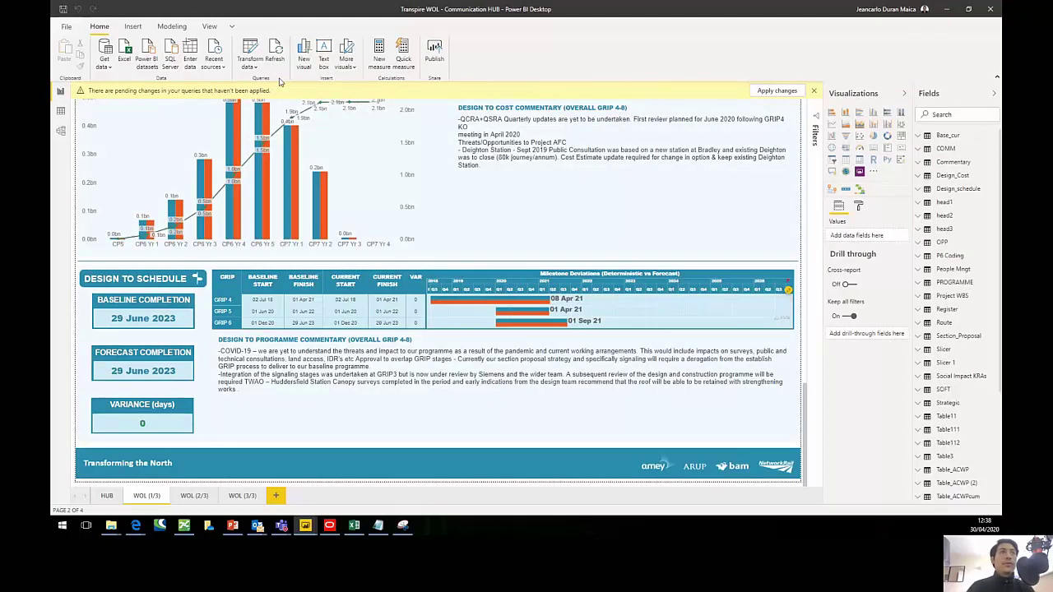
{"action": "left_click", "coordinate": [275, 54]}
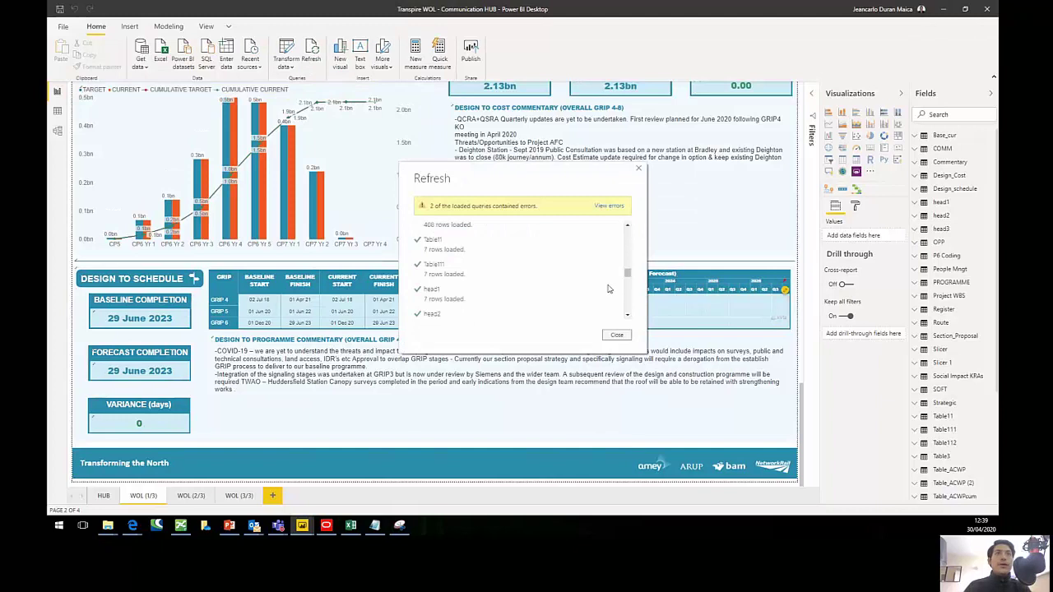
{"action": "scroll", "coordinate": [471, 301], "scroll_direction": "up", "scroll_amount": 4}
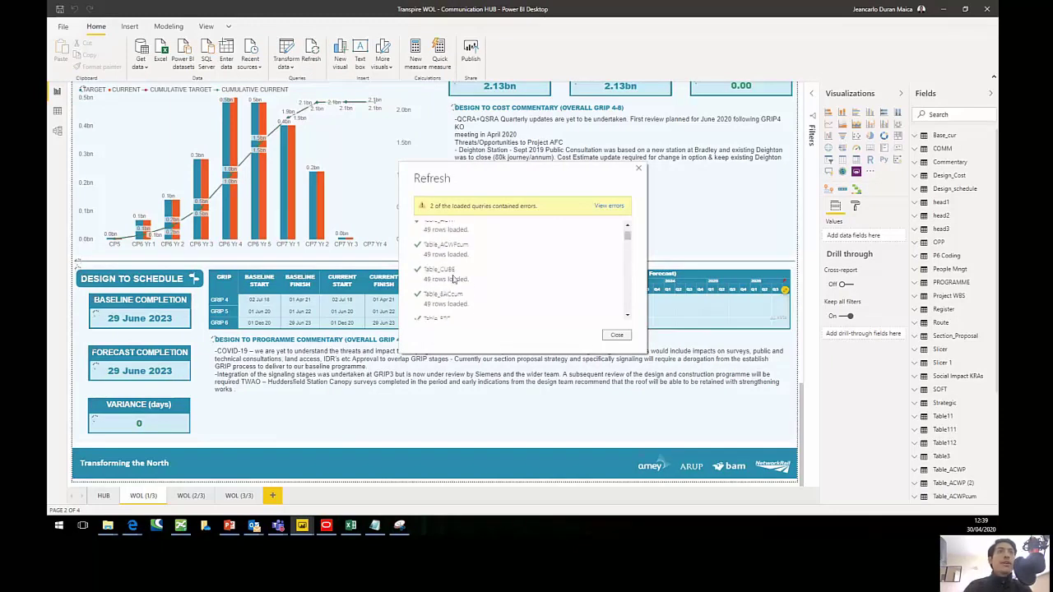
{"action": "left_click", "coordinate": [616, 336]}
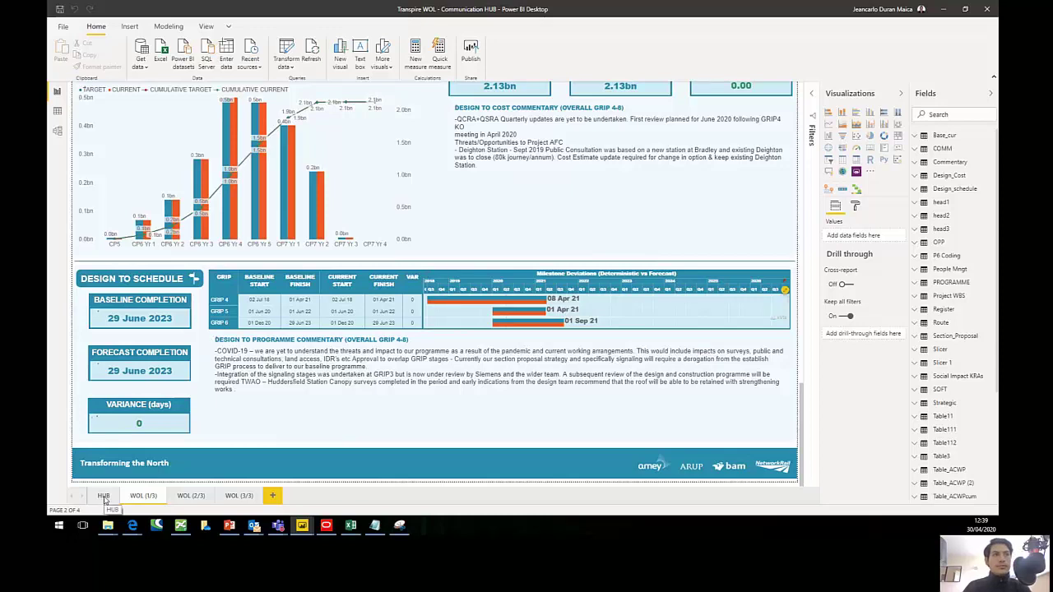
- Focus the HUB page's Strategic Performance Data table and compare W3's forecast with the MS08 finish date in Primavera P6
{"action": "left_click", "coordinate": [104, 496]}
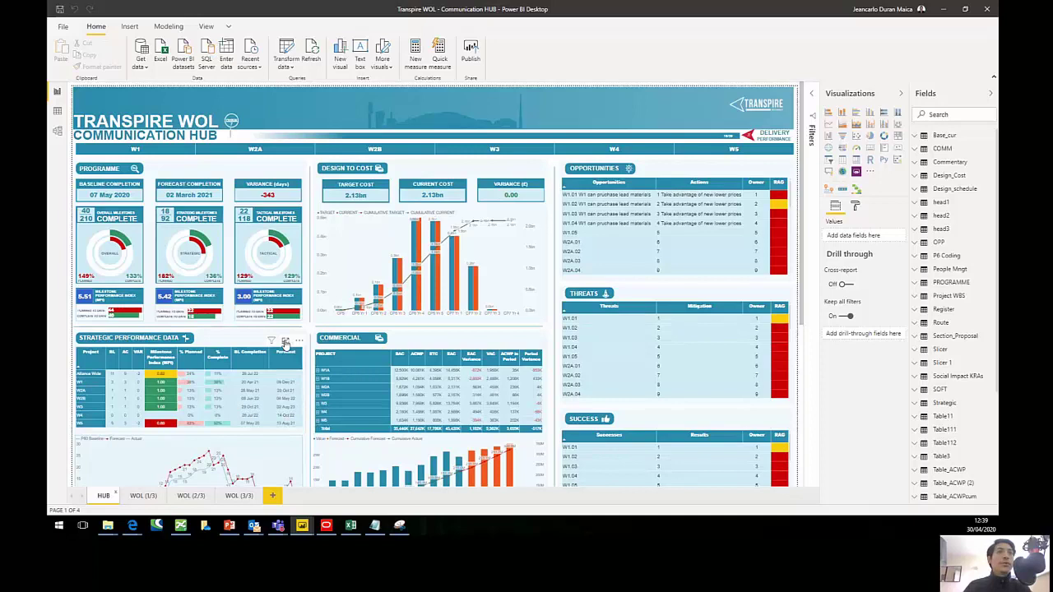
{"action": "left_click", "coordinate": [285, 342]}
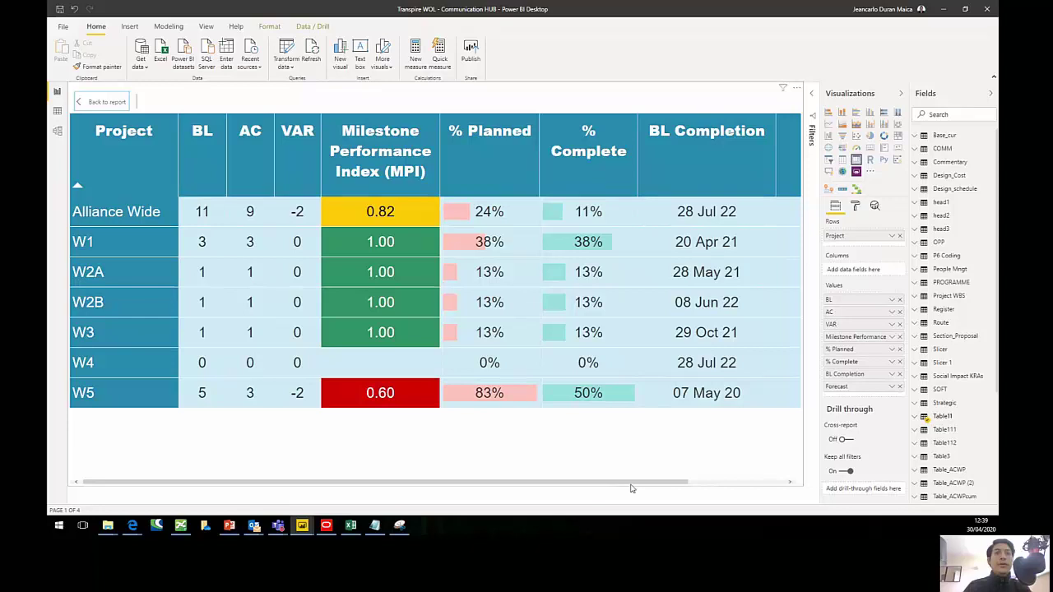
{"action": "left_click_drag", "start_coordinate": [659, 487], "coordinate": [740, 347]}
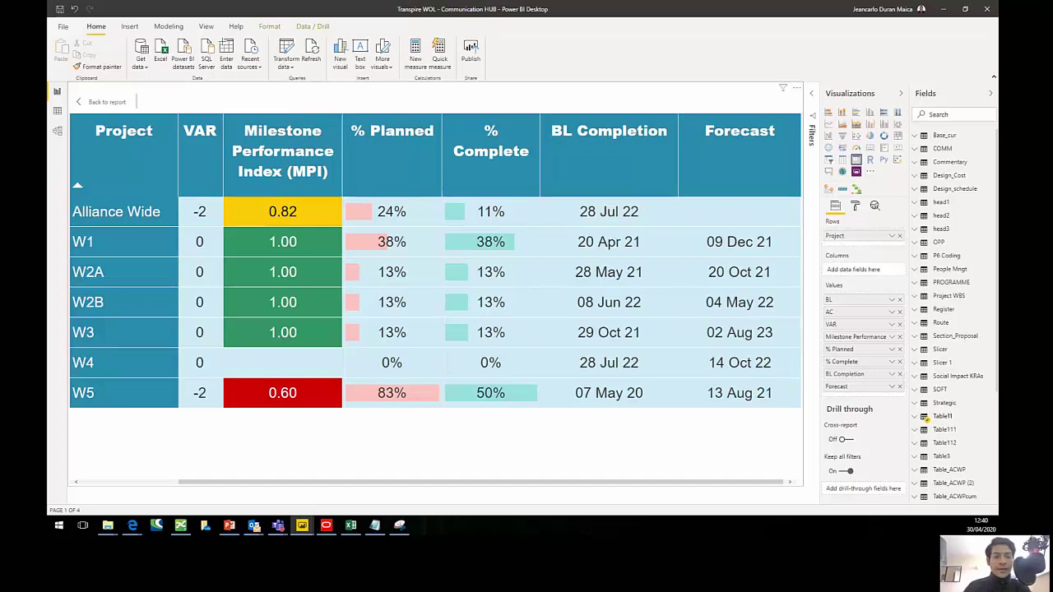
{"action": "key", "text": "alt+Tab"}
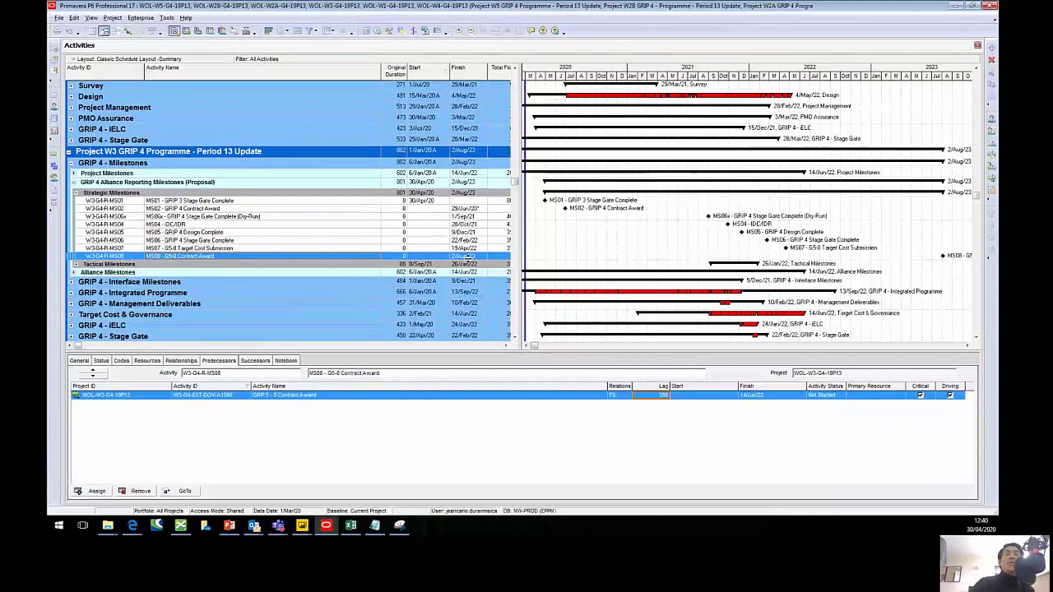
{"action": "left_click", "coordinate": [954, 7]}
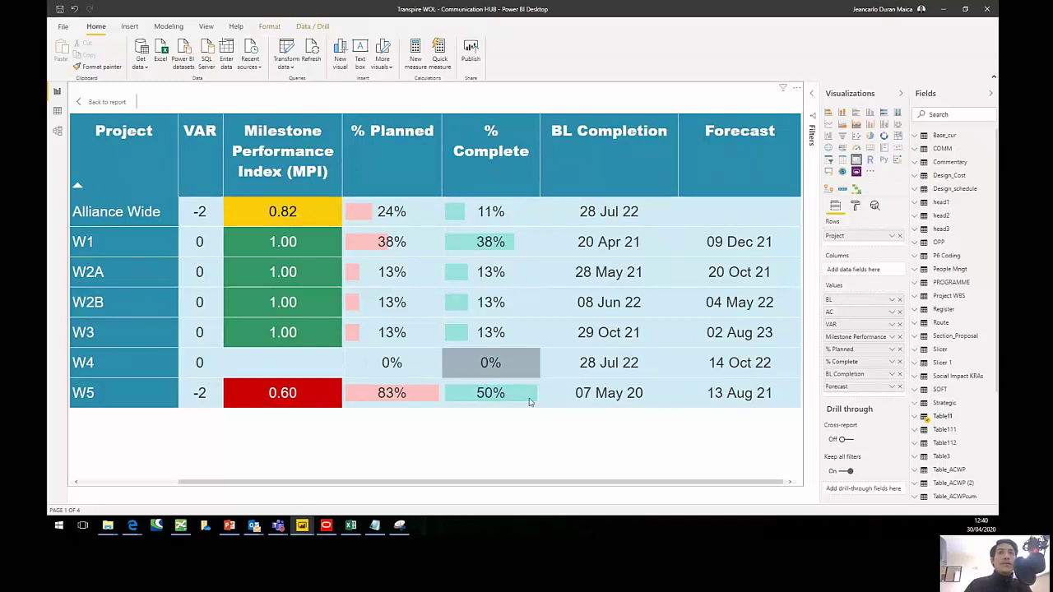
- Return from the focused table to the full HUB page in Power BI Desktop and look through the Threats table
{"action": "left_click", "coordinate": [99, 106]}
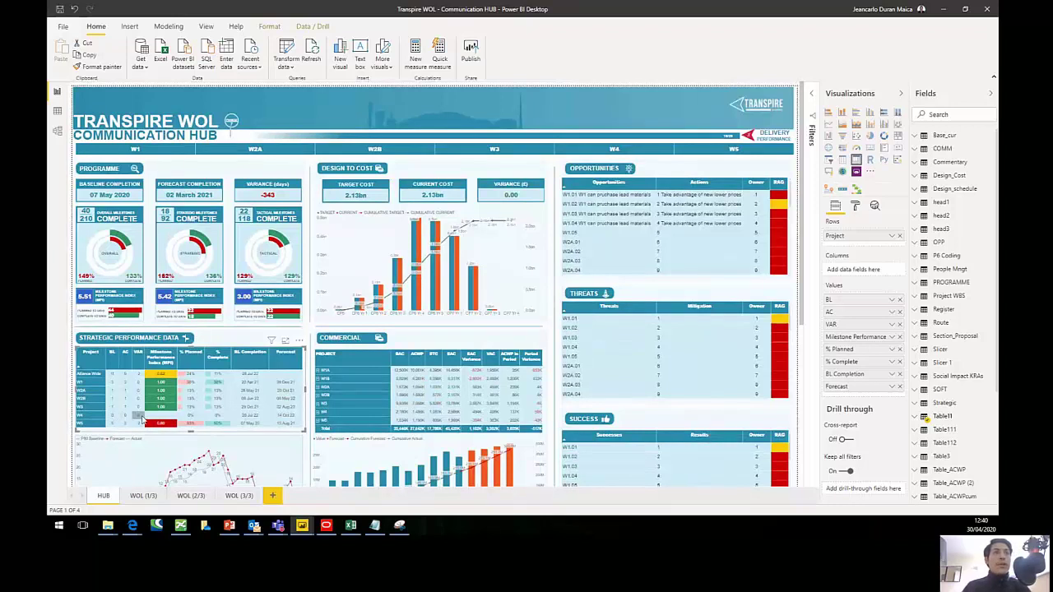
{"action": "scroll", "coordinate": [619, 370], "scroll_direction": "down", "scroll_amount": 3}
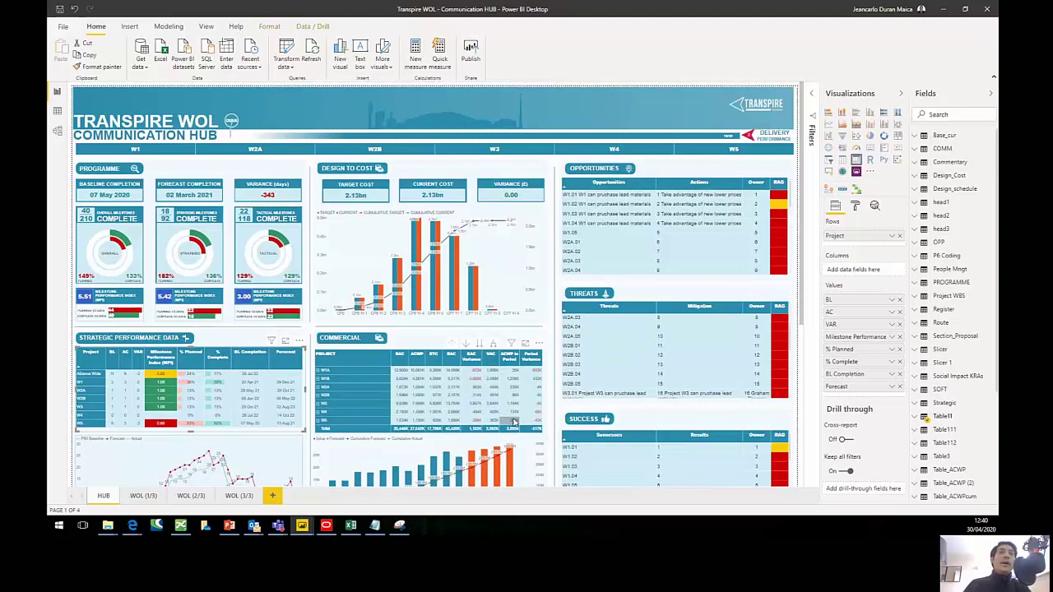
{"action": "scroll", "coordinate": [514, 422], "scroll_direction": "down", "scroll_amount": 5}
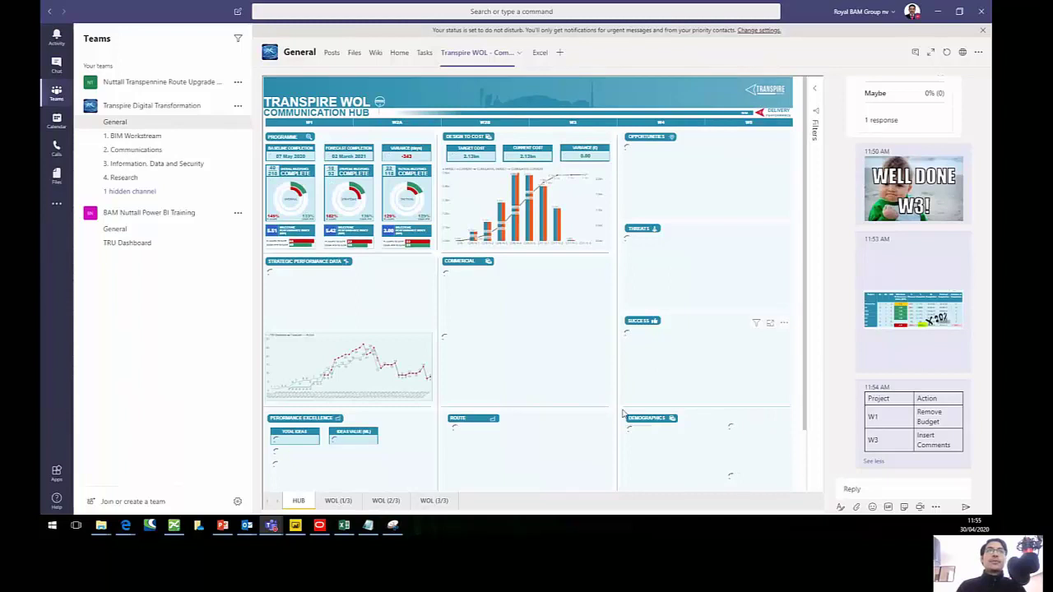
- Switch to Teams, review the Communication HUB report down to its Route and Demographics sections, and expand the report tab
{"action": "scroll", "coordinate": [623, 416], "scroll_direction": "down", "scroll_amount": 2}
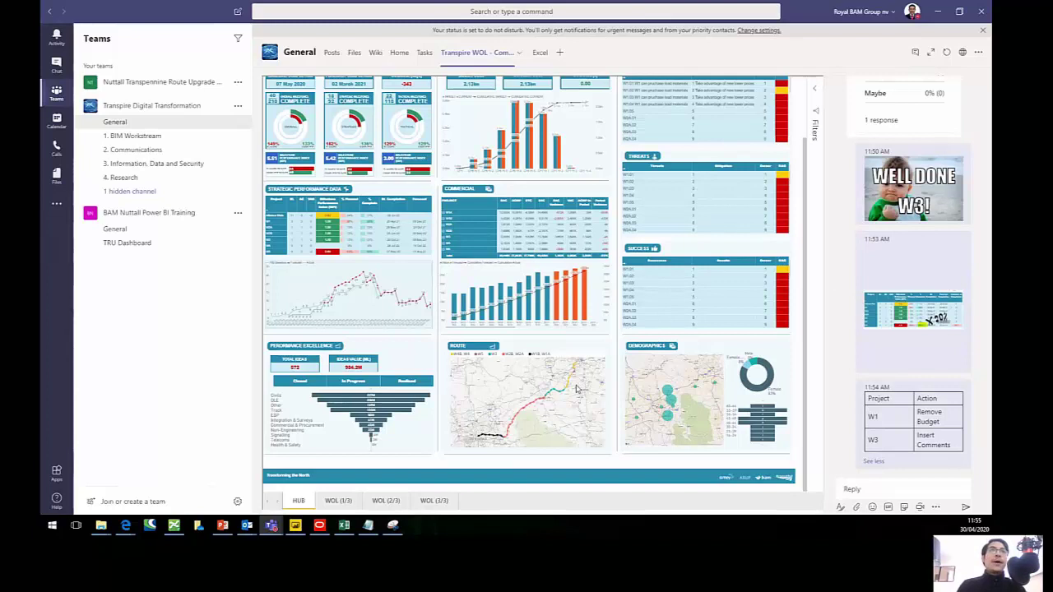
{"action": "scroll", "coordinate": [577, 389], "scroll_direction": "up", "scroll_amount": 2}
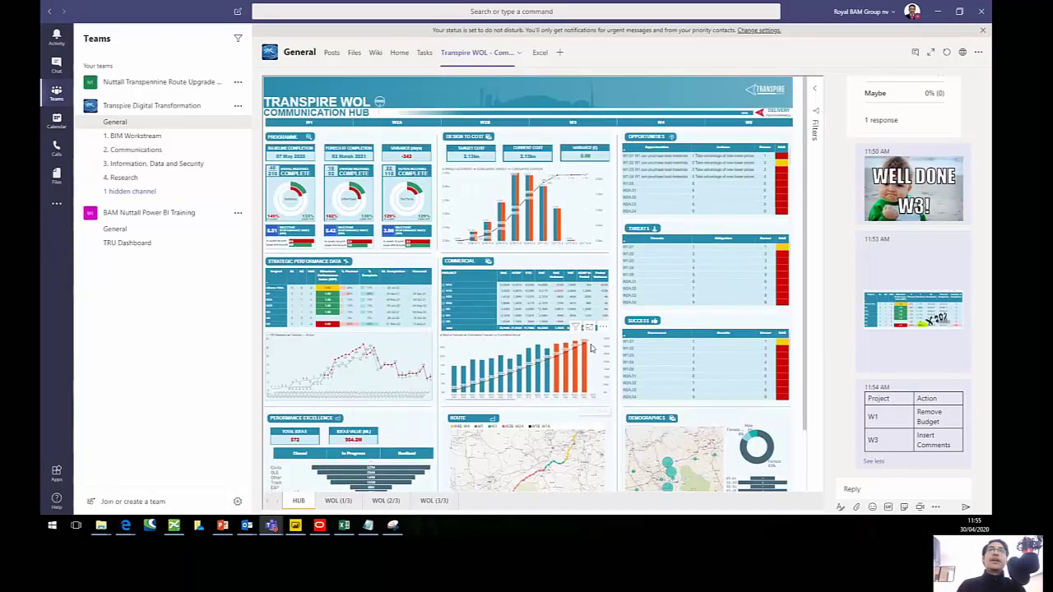
{"action": "left_click", "coordinate": [932, 54]}
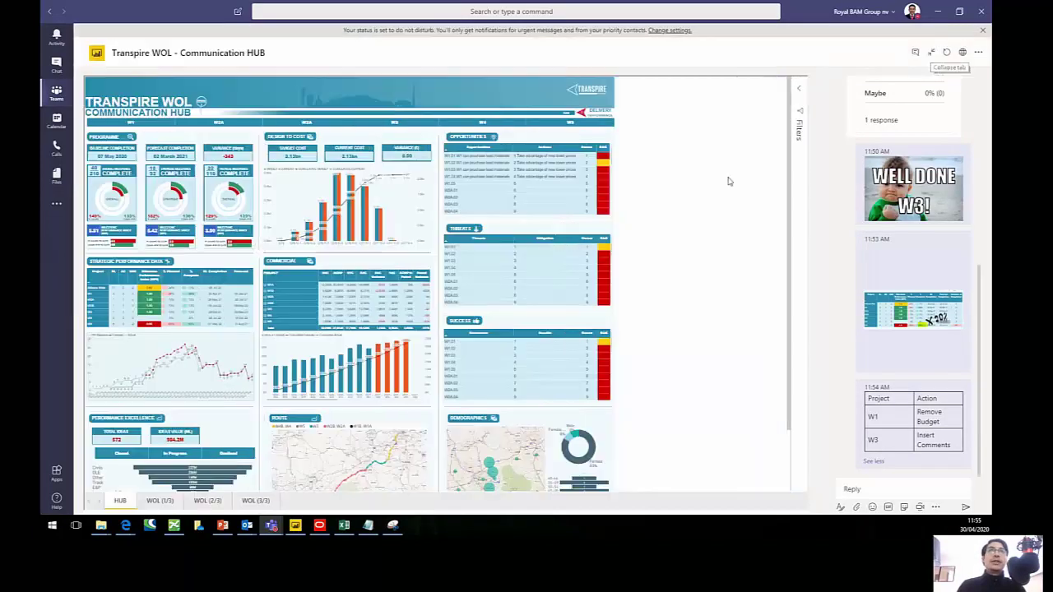